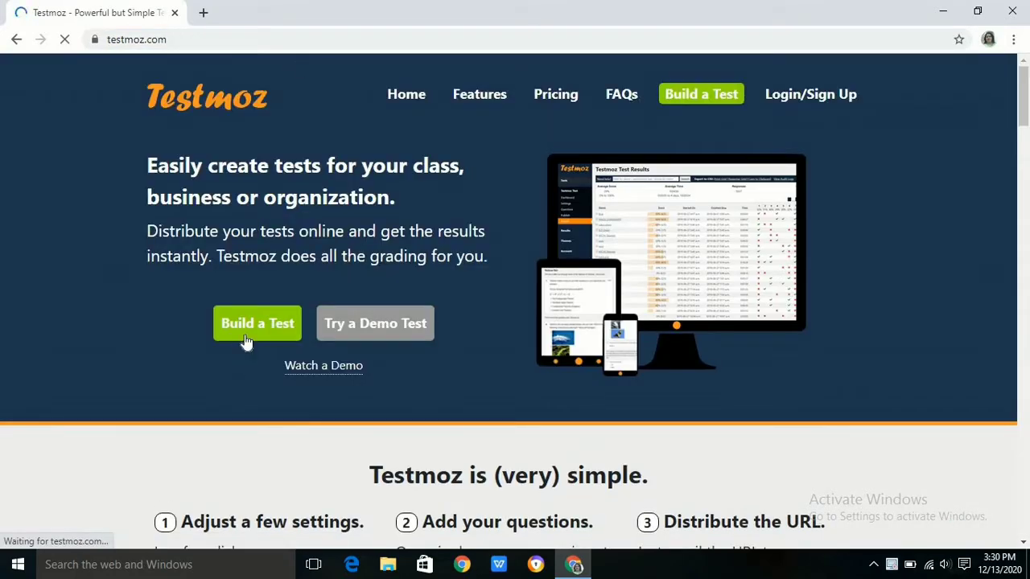
# Create a new test named YOU TUBE DEMOTEST, protected by a password
pyautogui.click(250, 337)
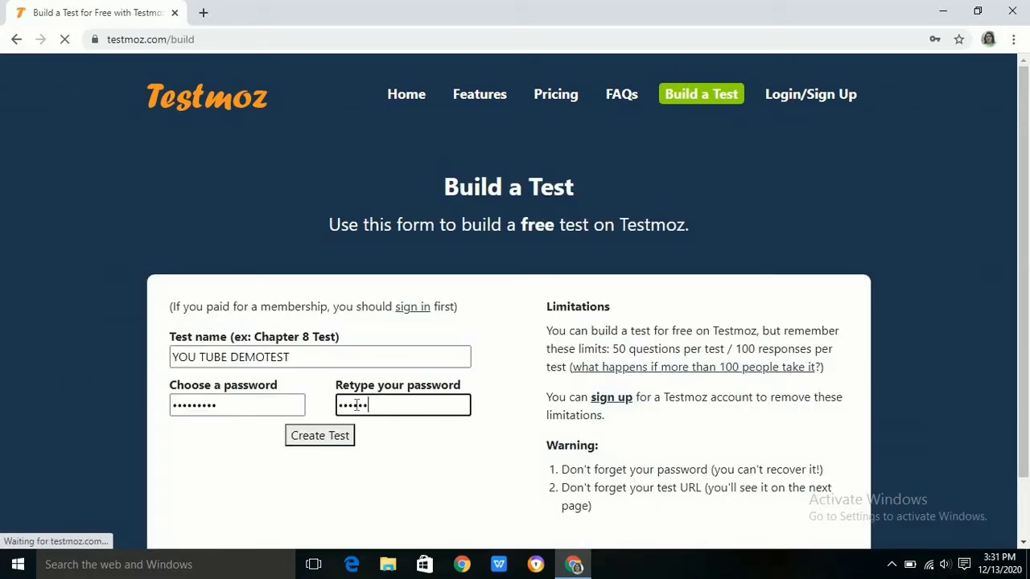
pyautogui.write('••••')
pyautogui.click(343, 444)
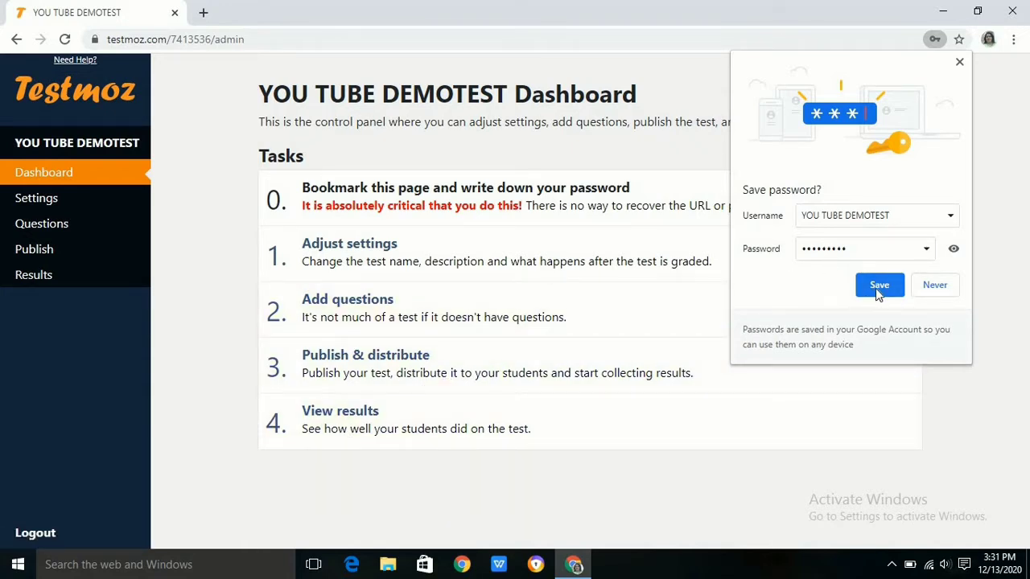
# Open the test's basic settings and begin the introduction with 'Unit Test-II'
pyautogui.click(879, 286)
pyautogui.click(349, 244)
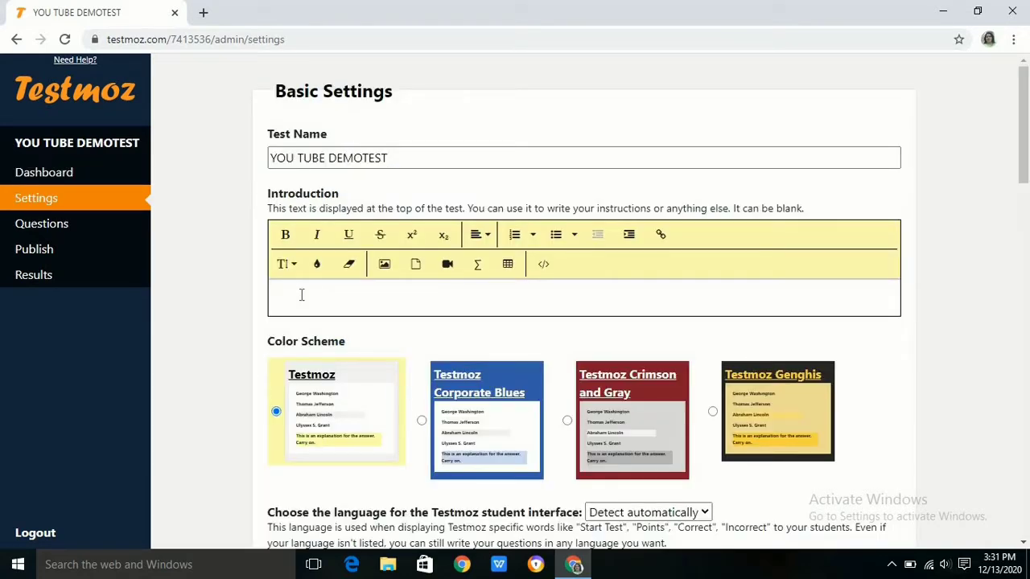
pyautogui.click(302, 294)
pyautogui.write('Unit Test-II')
# Add 'Max Marks-20' as the introduction's second line, correcting the typo
pyautogui.press('Return')
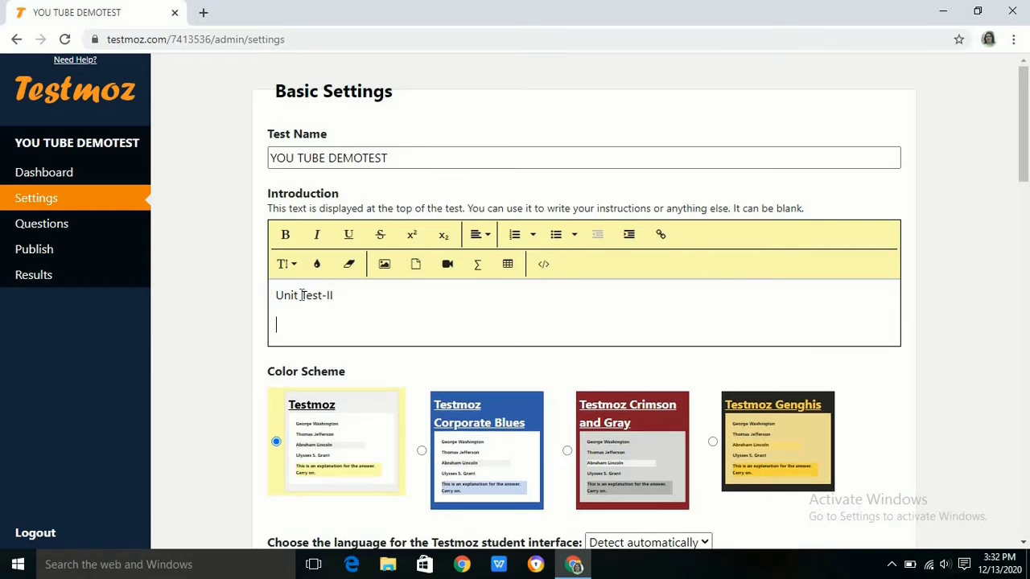
pyautogui.write('M')
pyautogui.write('ax')
pyautogui.write(' Mark')
pyautogui.write('2')
pyautogui.write('-')
pyautogui.write('20')
pyautogui.press('Left')
pyautogui.press('Left')
pyautogui.press('Left')
pyautogui.press('BackSpace')
pyautogui.write('s')
pyautogui.press('Right')
pyautogui.press('Right')
pyautogui.press('Return')
pyautogui.write('W')
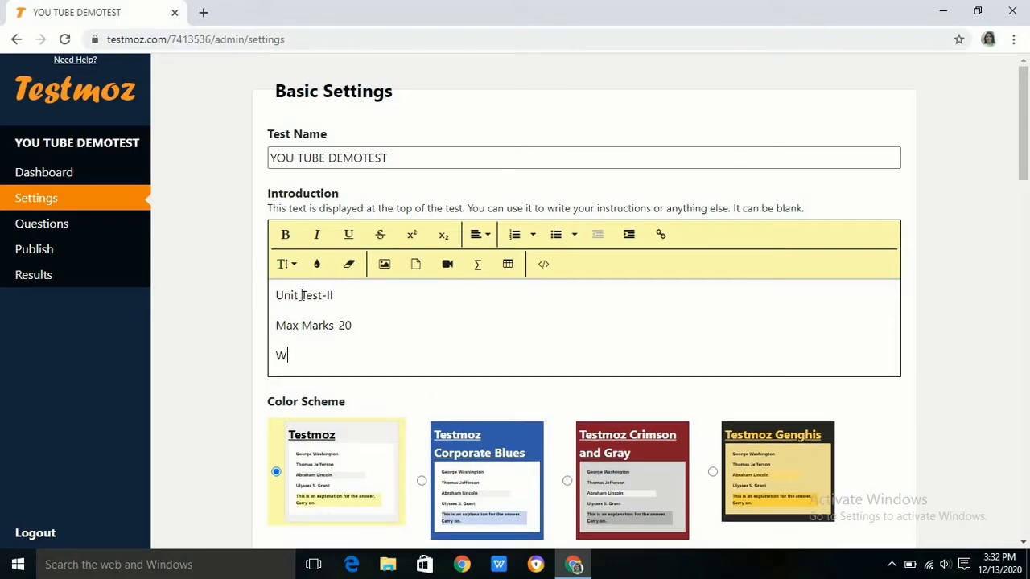
pyautogui.press('BackSpace')
# Choose the Corporate Blues colour scheme for the test
pyautogui.click(419, 480)
pyautogui.scroll(-3, 441, 496)
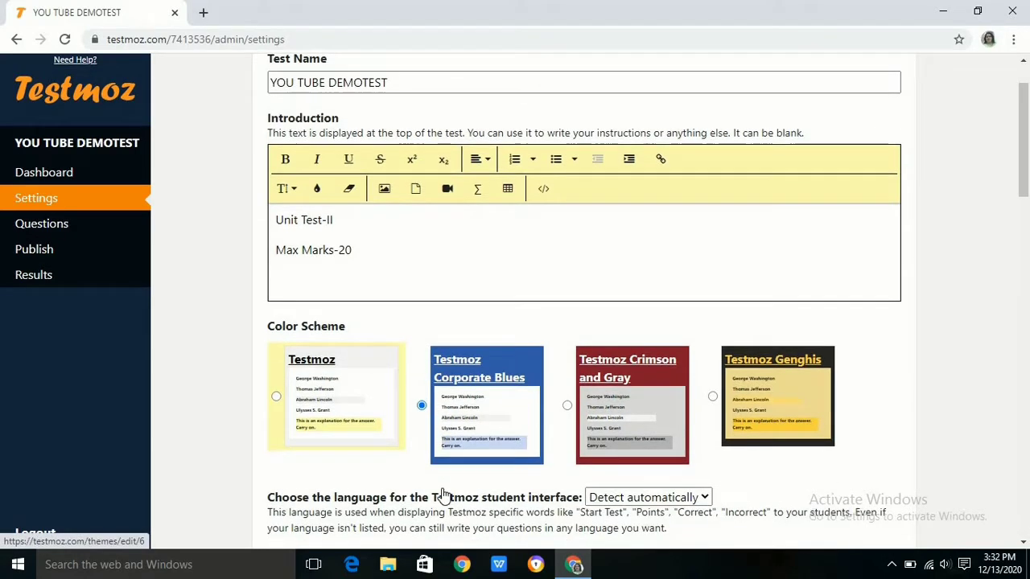
pyautogui.scroll(-2, 441, 496)
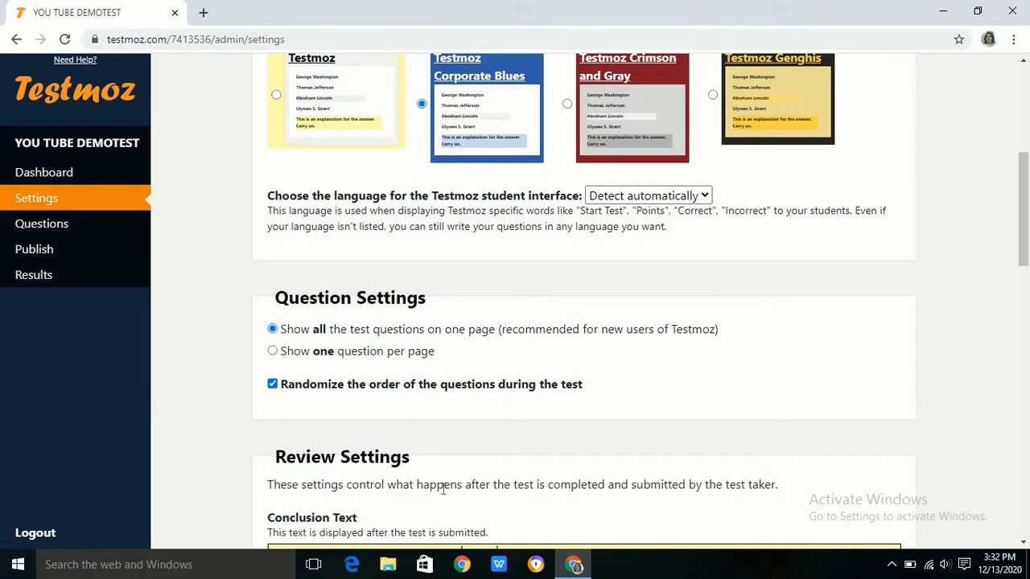
pyautogui.scroll(-2, 442, 489)
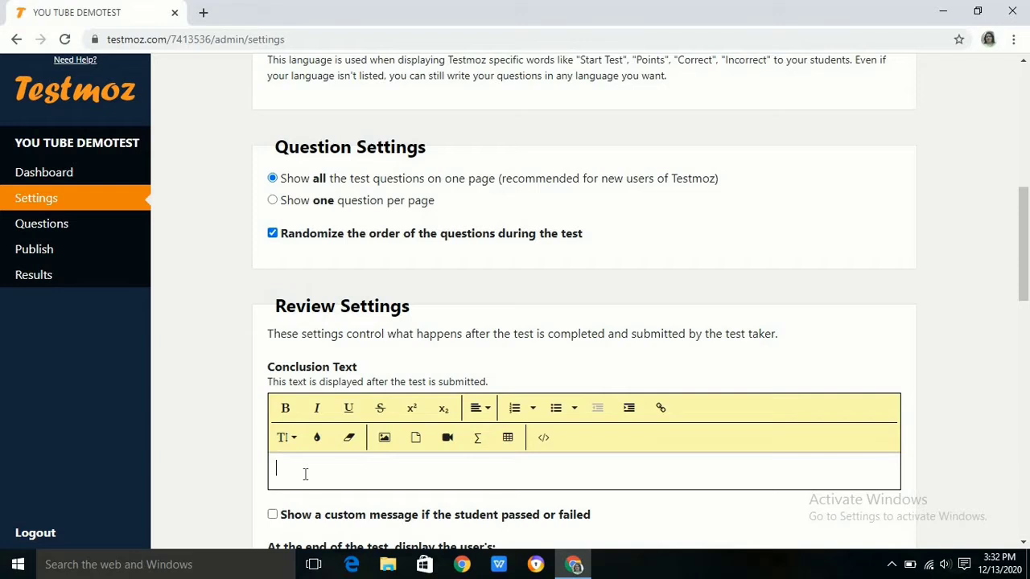
# Set the conclusion text to 'Thank you.'
pyautogui.write('Th')
pyautogui.write('ank y')
pyautogui.write('ou ')
pyautogui.write('for')
pyautogui.press('BackSpace')
pyautogui.press('BackSpace')
pyautogui.press('BackSpace')
pyautogui.press('BackSpace')
pyautogui.press('BackSpace')
pyautogui.write('.')
pyautogui.scroll(-3, 315, 472)
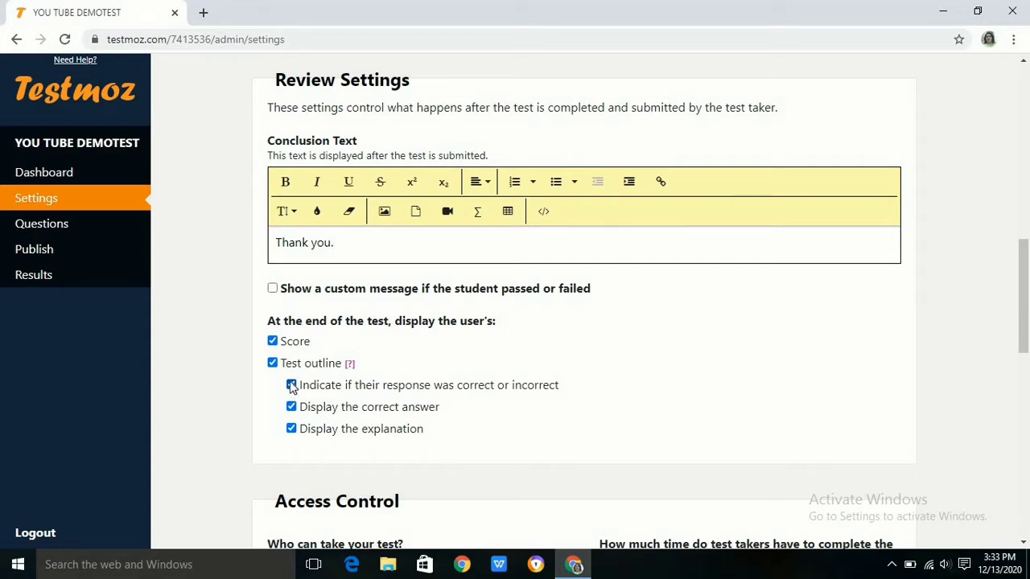
# Stop showing whether responses were correct and the correct answers
pyautogui.click(291, 390)
pyautogui.click(292, 408)
pyautogui.scroll(-2, 290, 405)
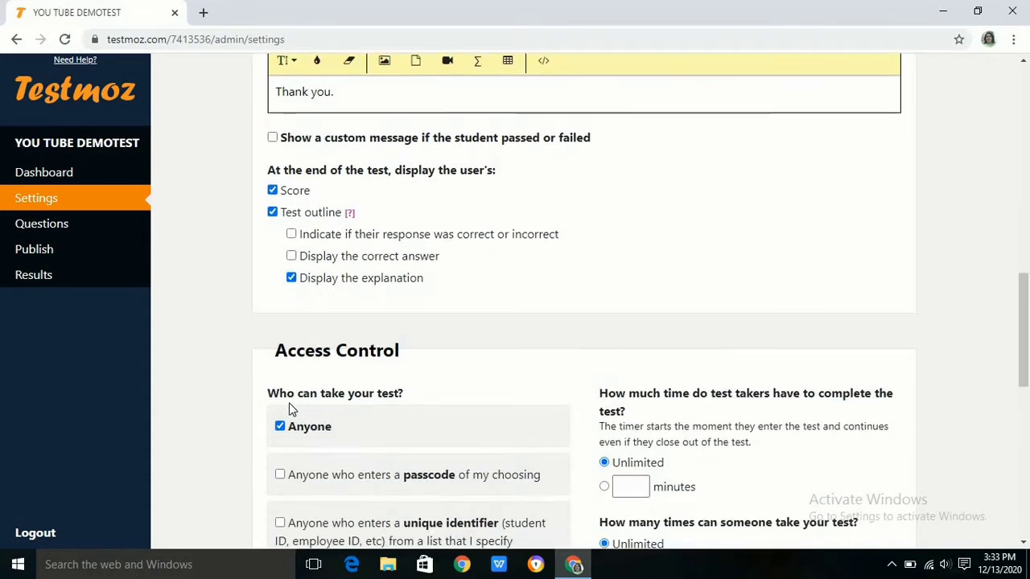
pyautogui.scroll(-1, 289, 404)
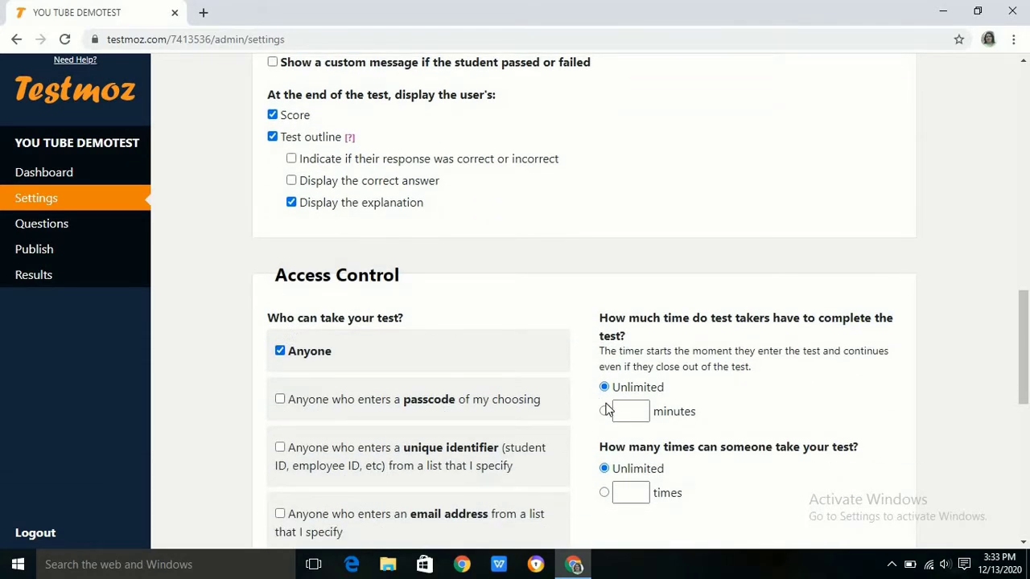
# Set a 20-minute time limit and allow only one attempt
pyautogui.click(615, 414)
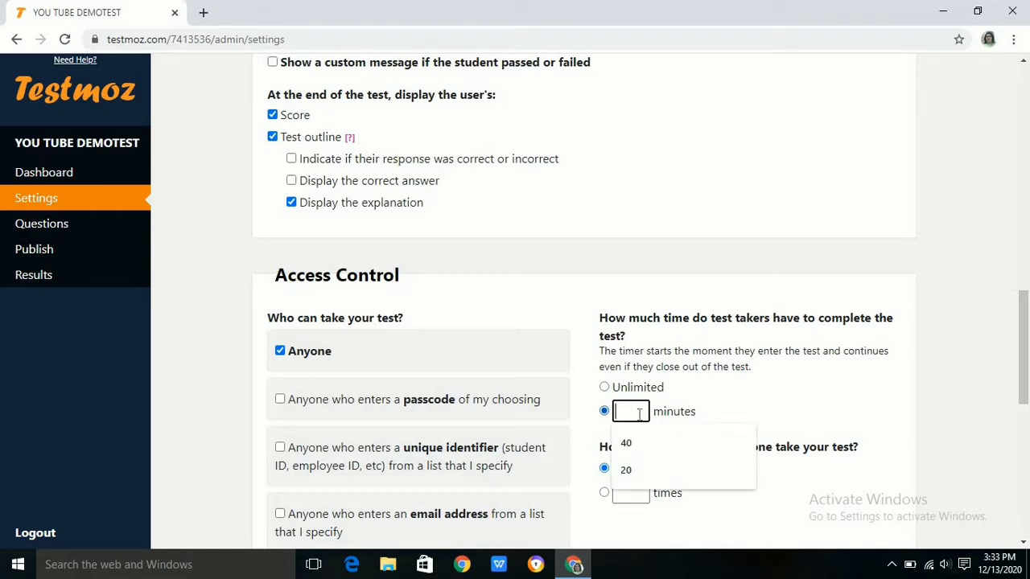
pyautogui.write('20')
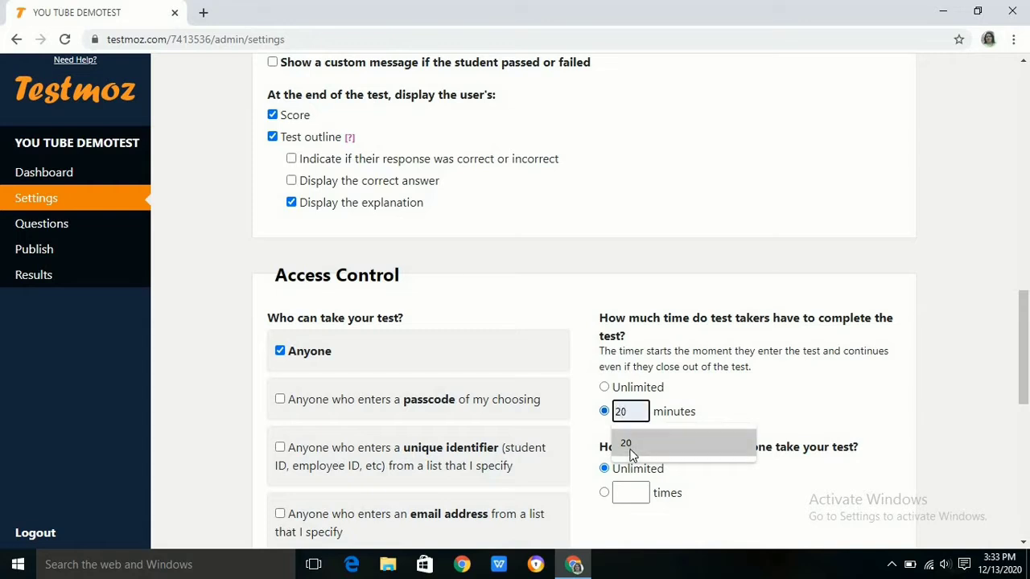
pyautogui.click(631, 452)
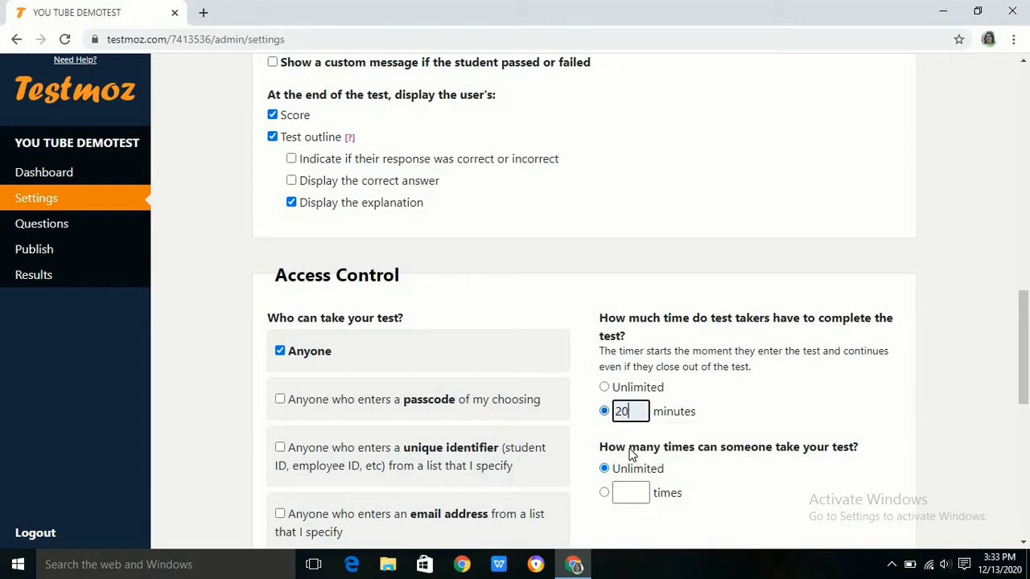
pyautogui.click(633, 494)
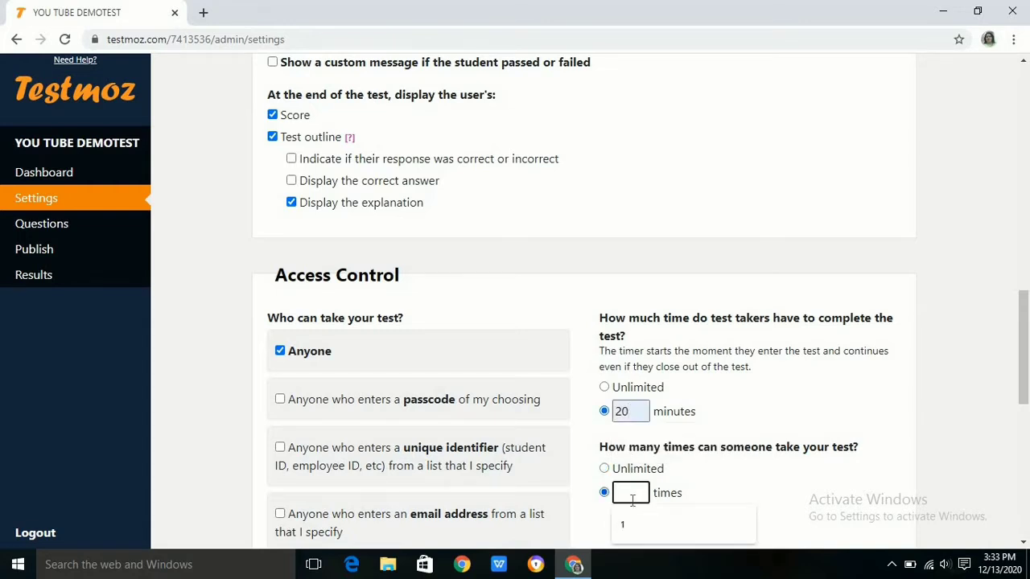
pyautogui.click(627, 520)
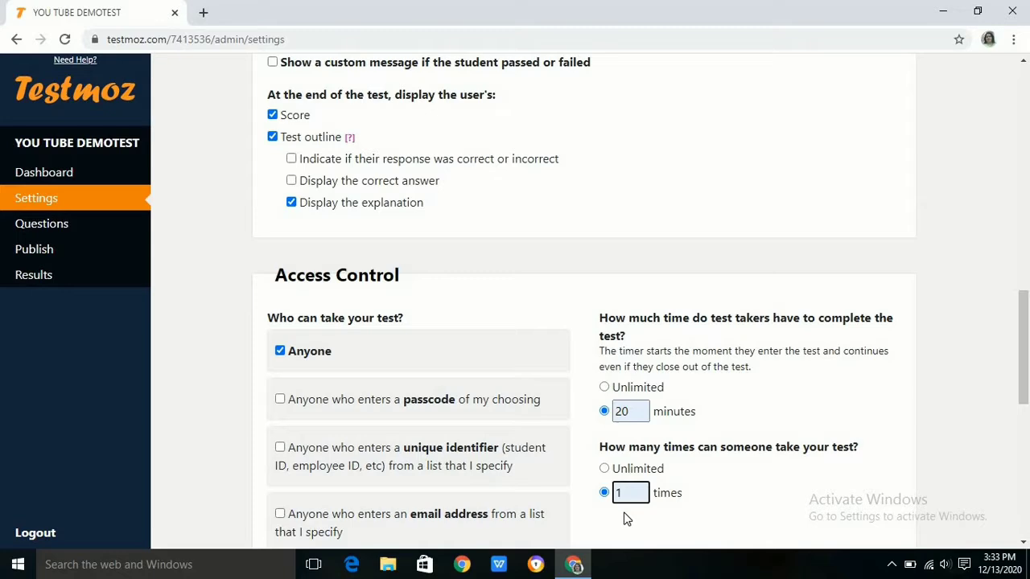
pyautogui.scroll(-3, 626, 519)
pyautogui.scroll(-1, 581, 483)
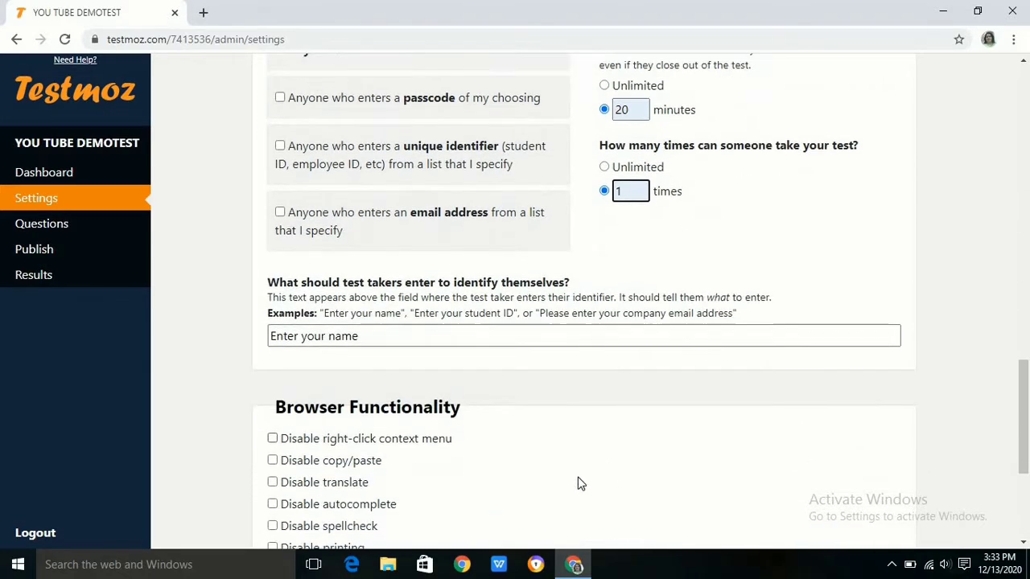
# Ask takers to identify themselves with name, Father's Name, Class and Section
pyautogui.click(370, 339)
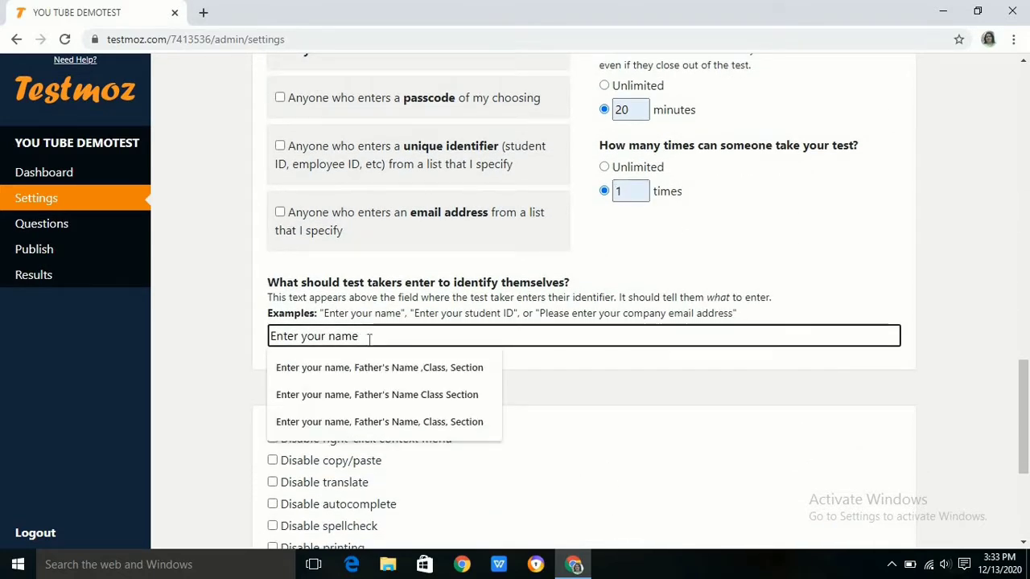
pyautogui.click(383, 368)
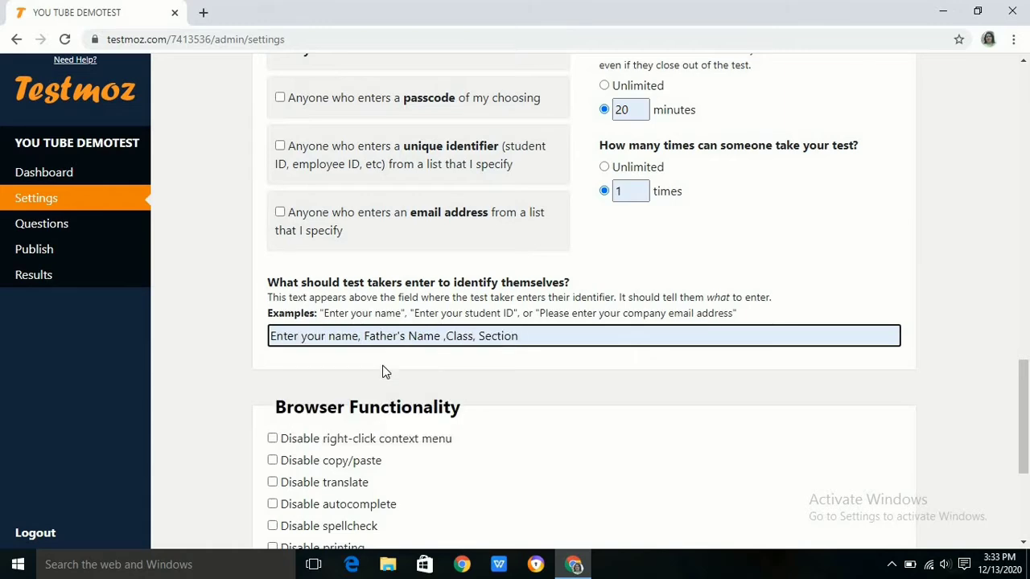
pyautogui.scroll(-1, 383, 368)
pyautogui.scroll(-2, 383, 369)
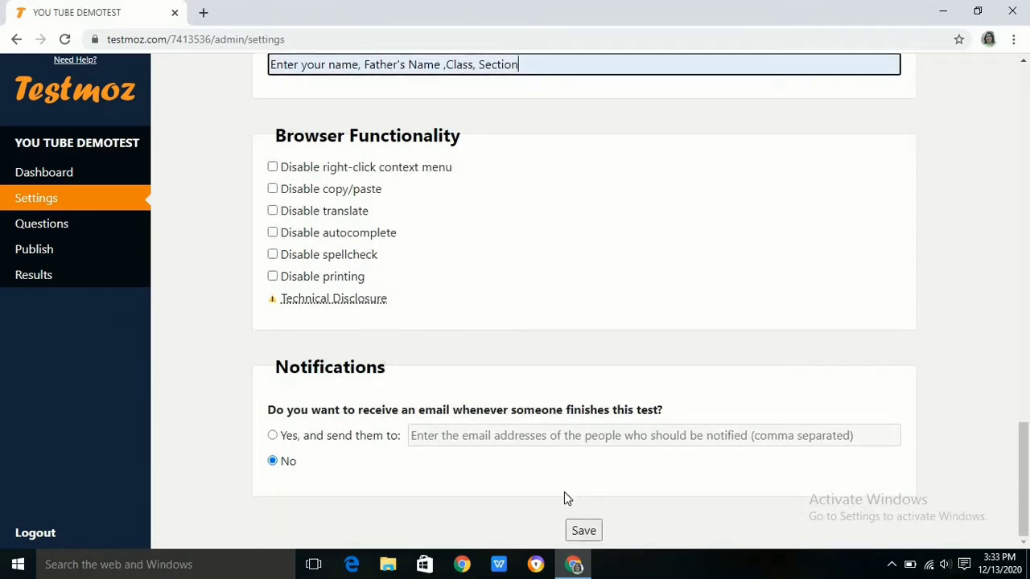
# Save the settings and add multiple-choice question 1, 'Full form of HTML'
pyautogui.click(585, 533)
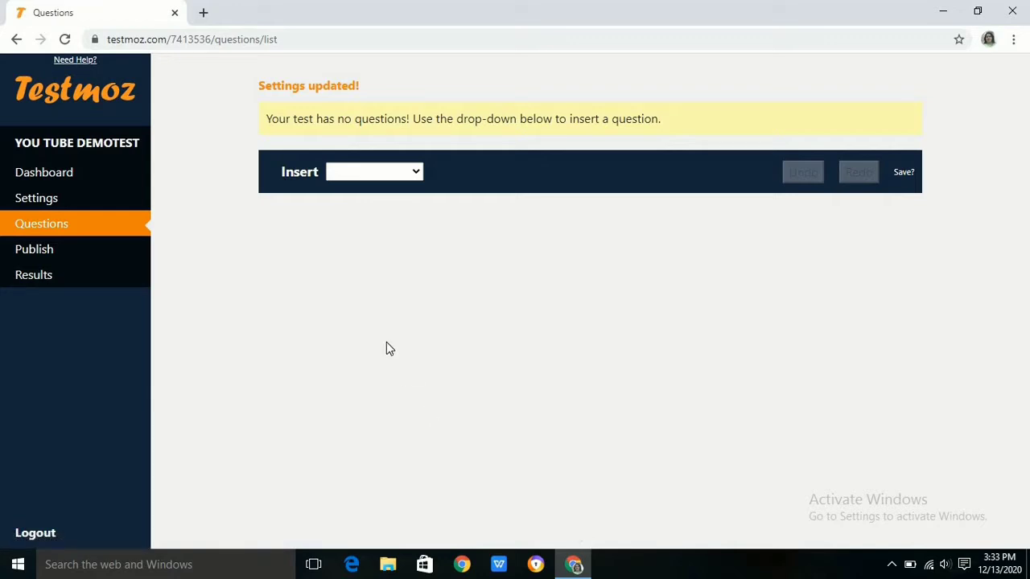
pyautogui.click(418, 171)
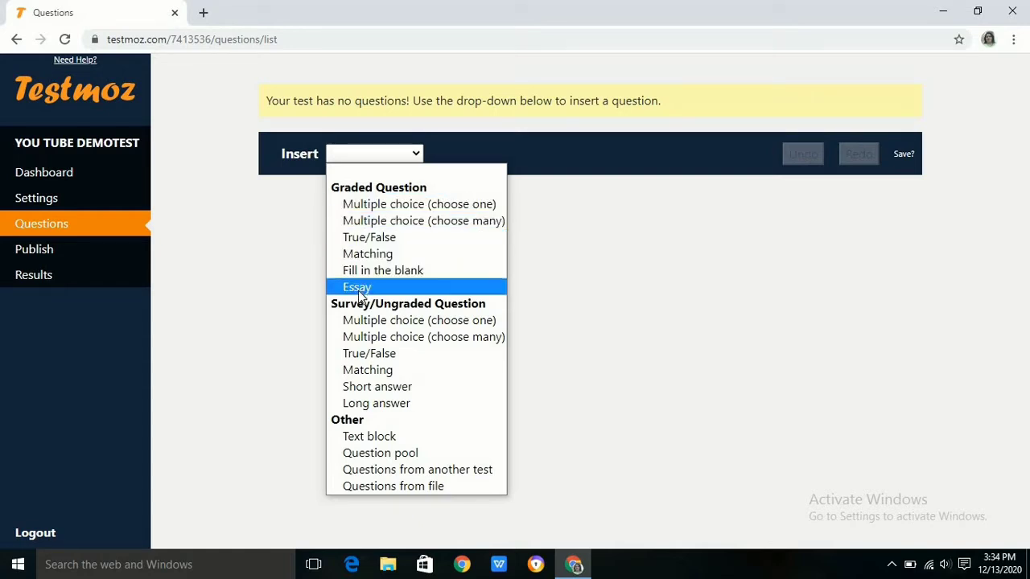
pyautogui.click(383, 206)
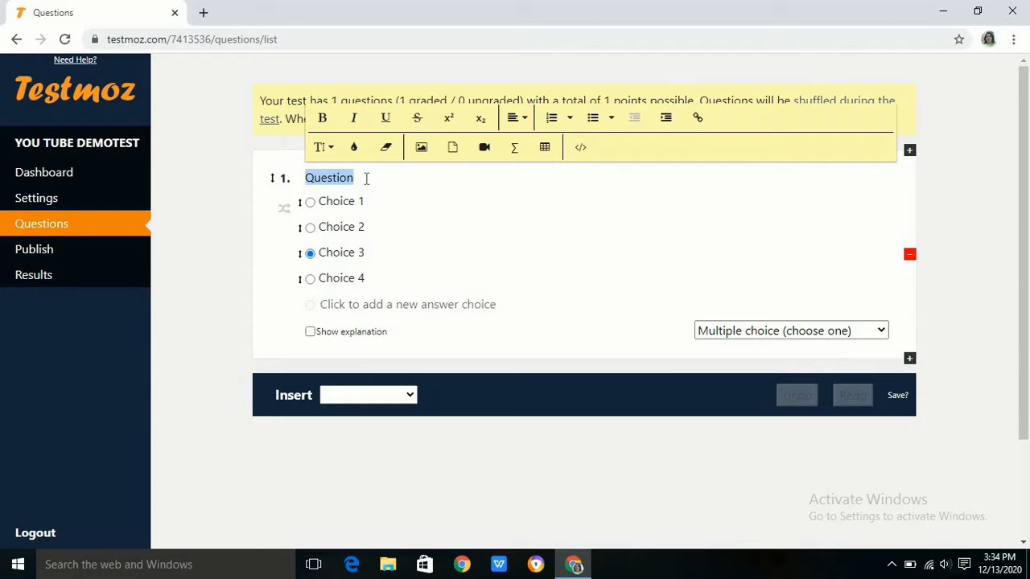
pyautogui.write('Full form of HTML')
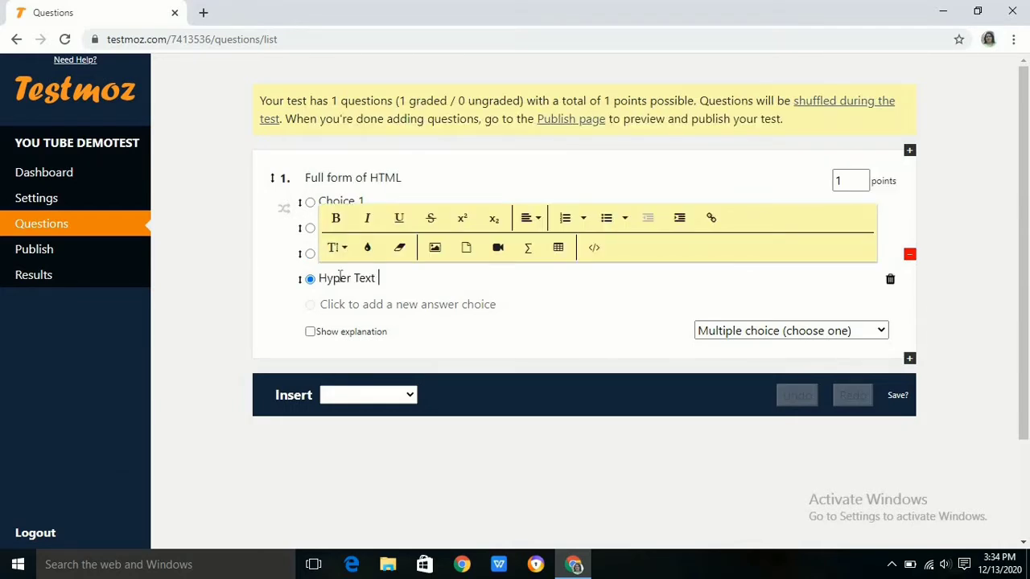
pyautogui.write('Markup Language')
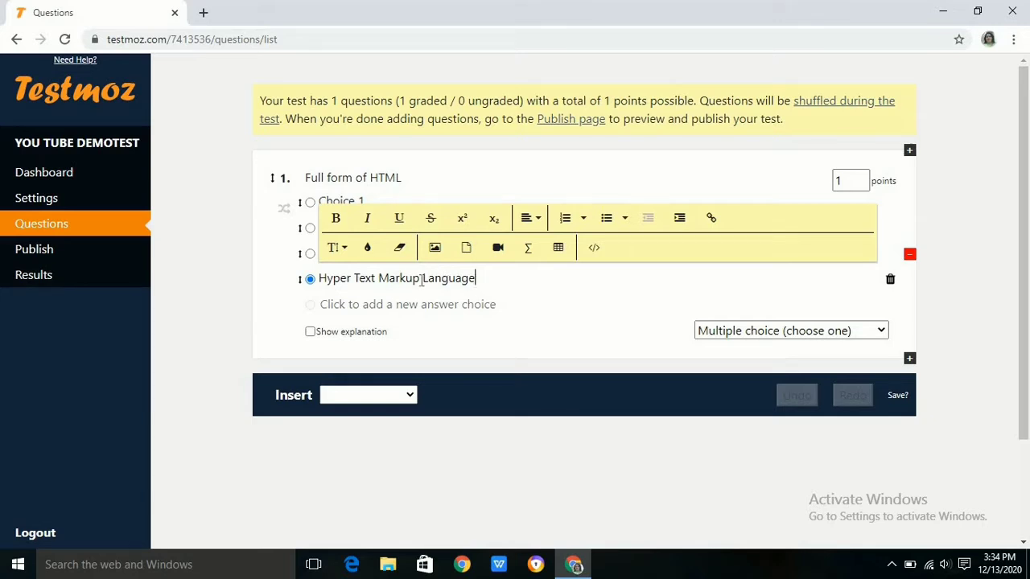
# Fill all three answer choices with Hyper Text Markup Language and select the 'e' in choice 3
pyautogui.moveTo(476, 278); pyautogui.dragTo(319, 278)
pyautogui.hotkey('ctrl', 'c')
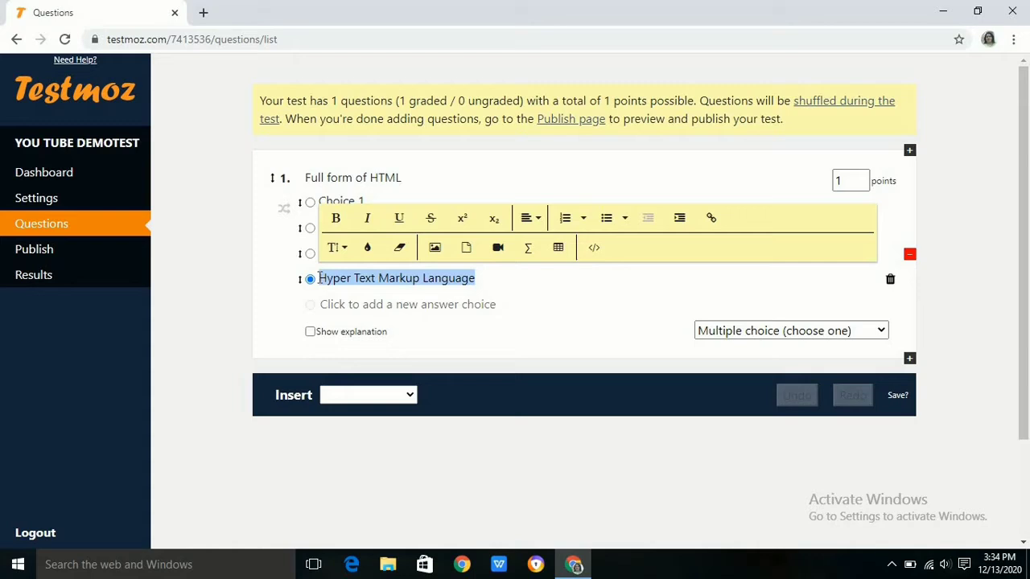
pyautogui.tripleClick(331, 198)
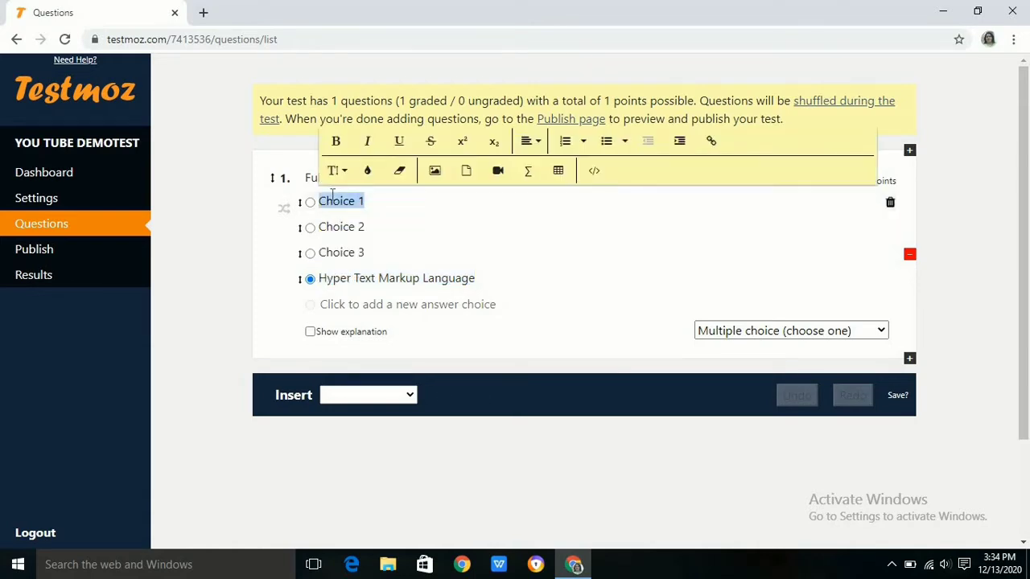
pyautogui.hotkey('ctrl', 'v')
pyautogui.tripleClick(348, 227)
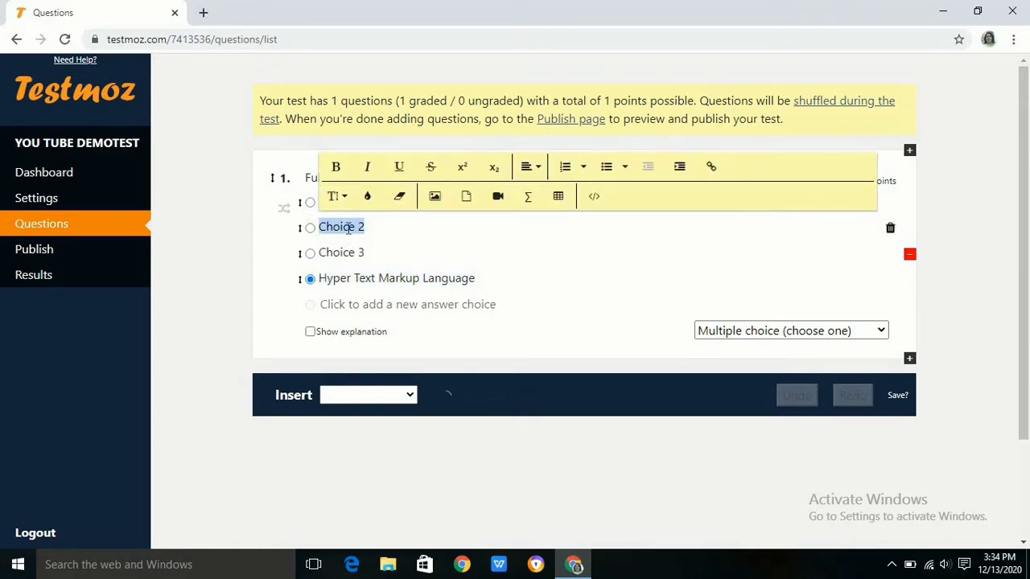
pyautogui.hotkey('ctrl', 'v')
pyautogui.tripleClick(348, 252)
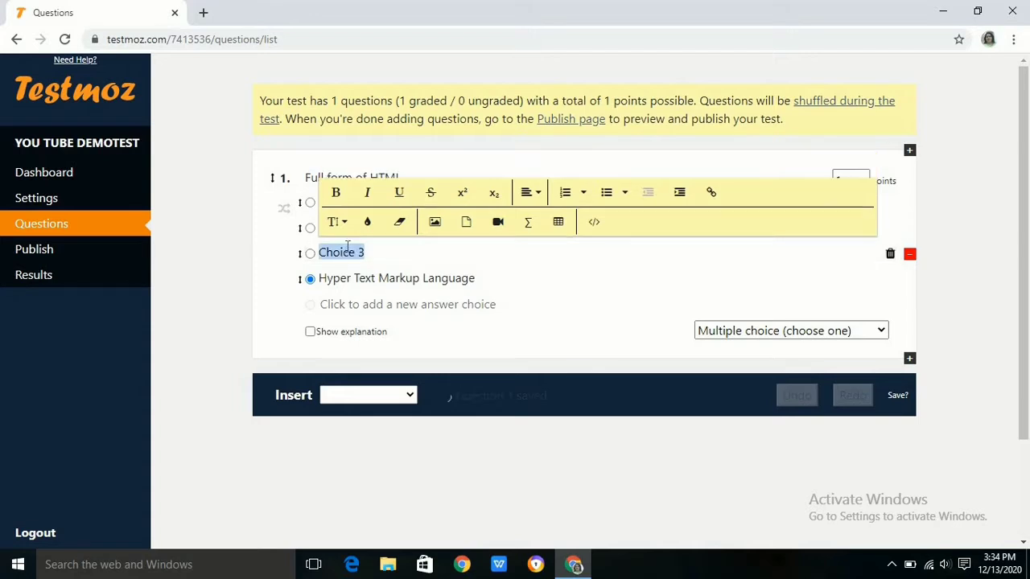
pyautogui.hotkey('ctrl', 'v')
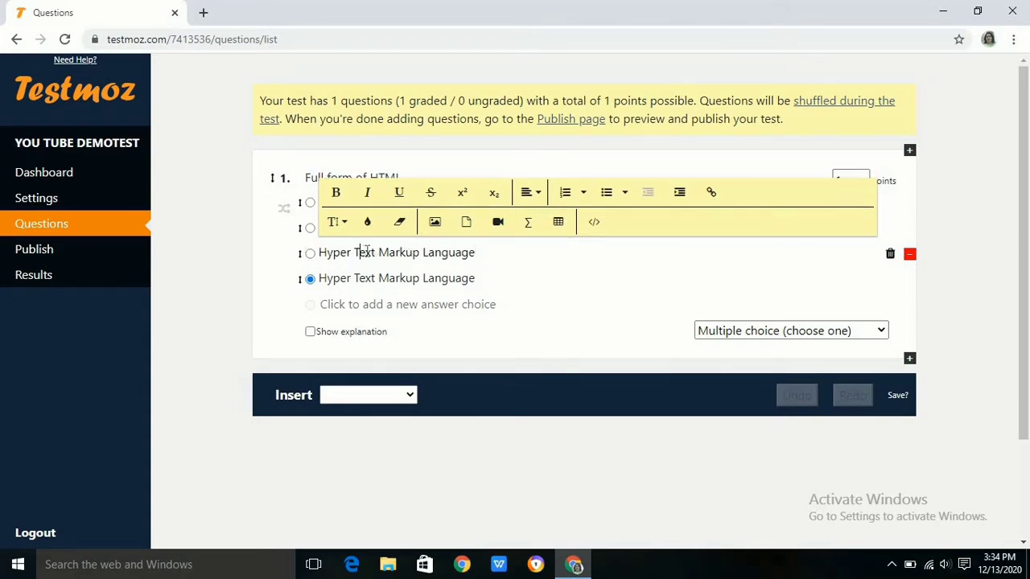
pyautogui.moveTo(359, 252); pyautogui.dragTo(367, 252)
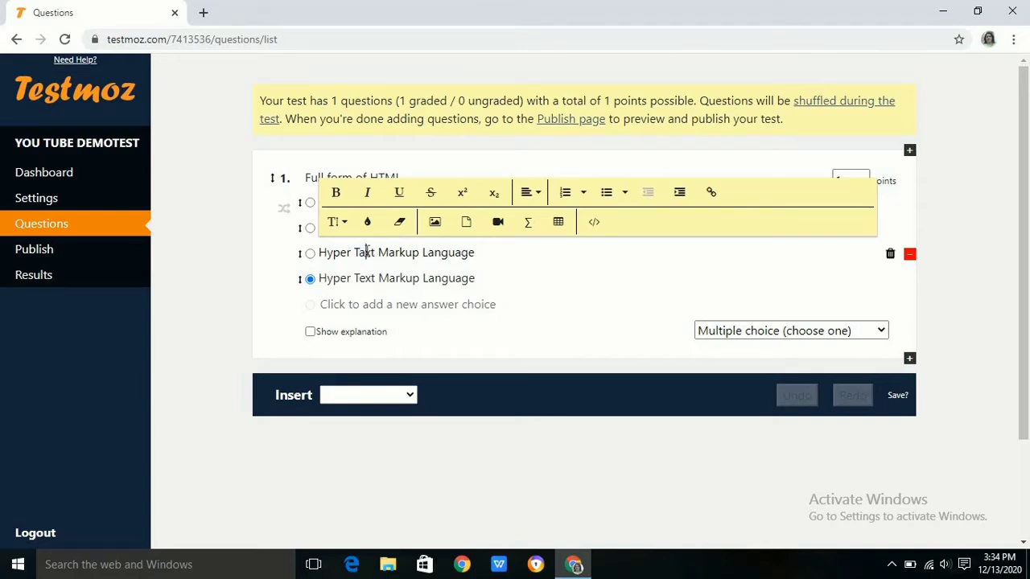
# Save choice 3 as Hyper Taxt Markup Language and change choice 2 to Hyper Text Merkup Language
pyautogui.click(359, 242)
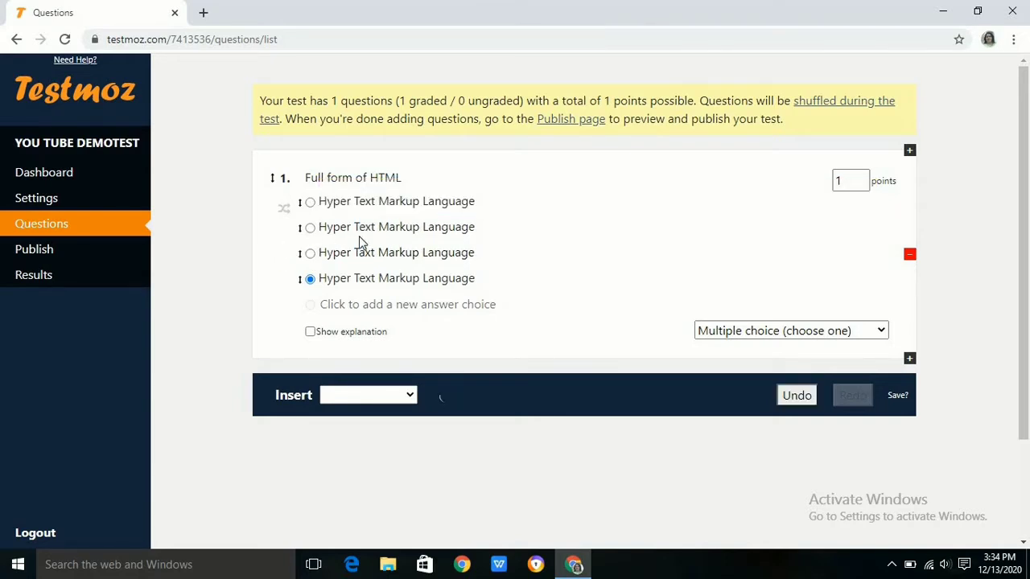
pyautogui.click(402, 230)
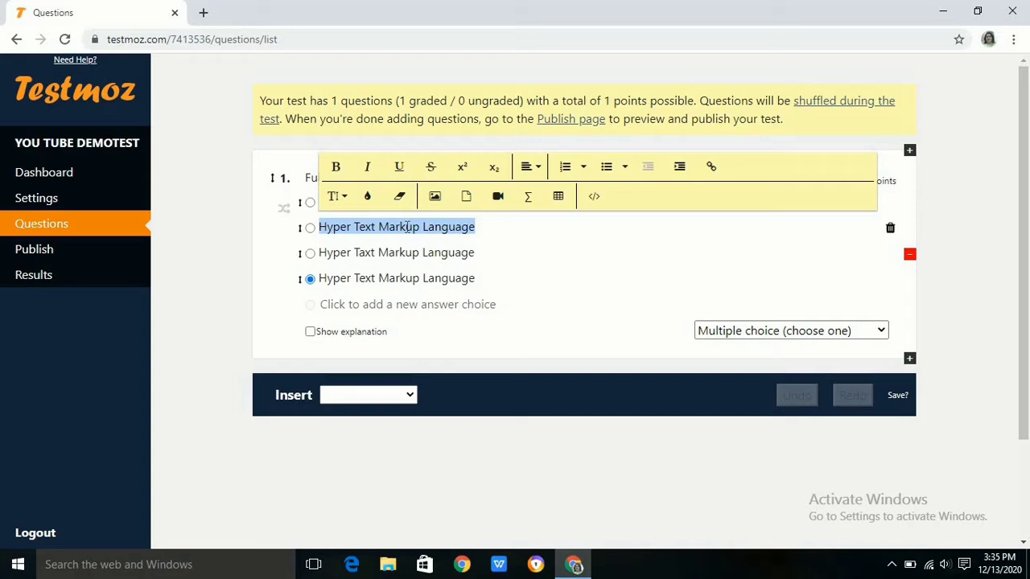
pyautogui.click(397, 228)
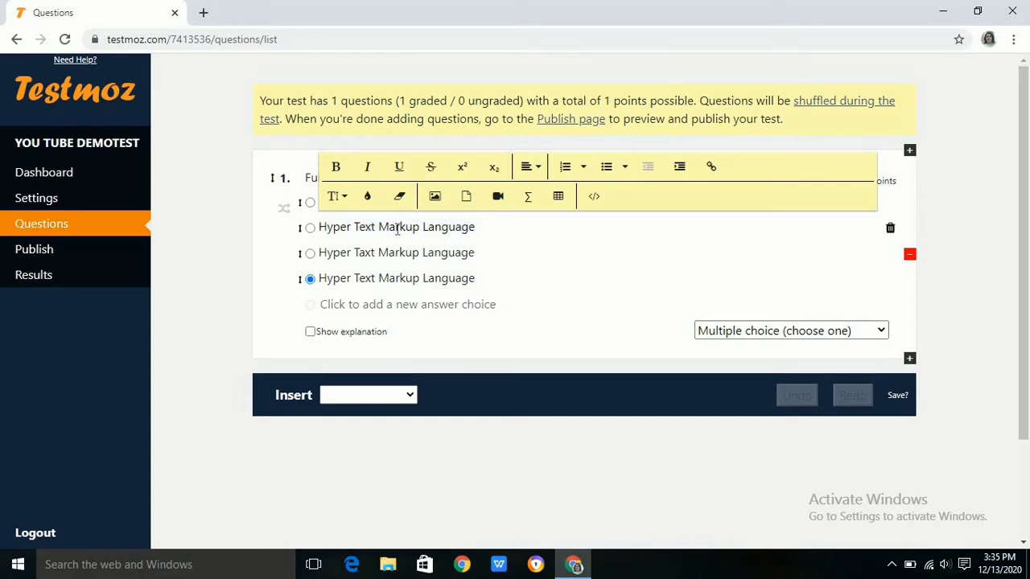
pyautogui.press('BackSpace')
pyautogui.write('e')
pyautogui.click(245, 257)
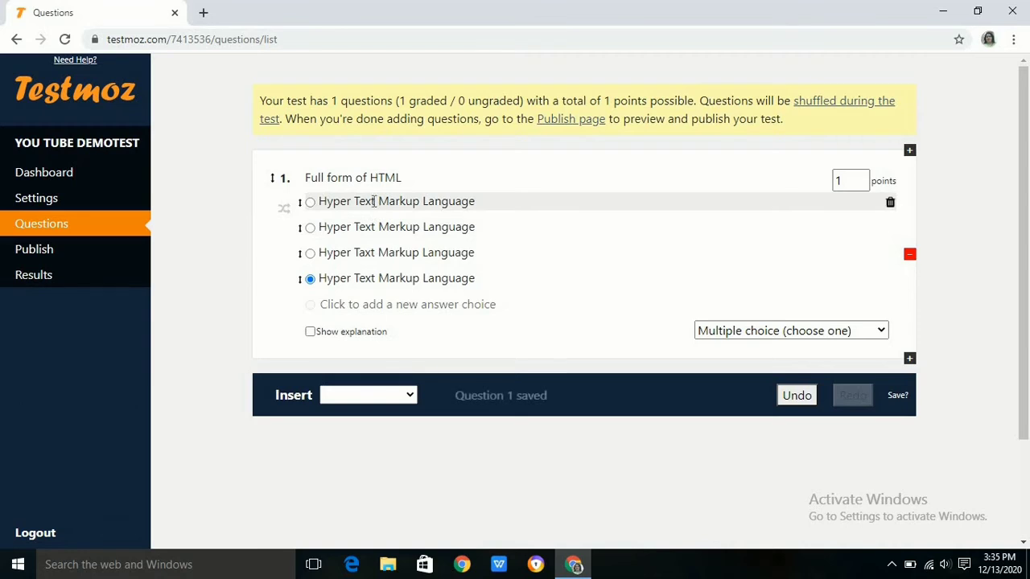
# Change choice 1 to Hyper Text MarkLanguage and insert a True/False question
pyautogui.tripleClick(372, 203)
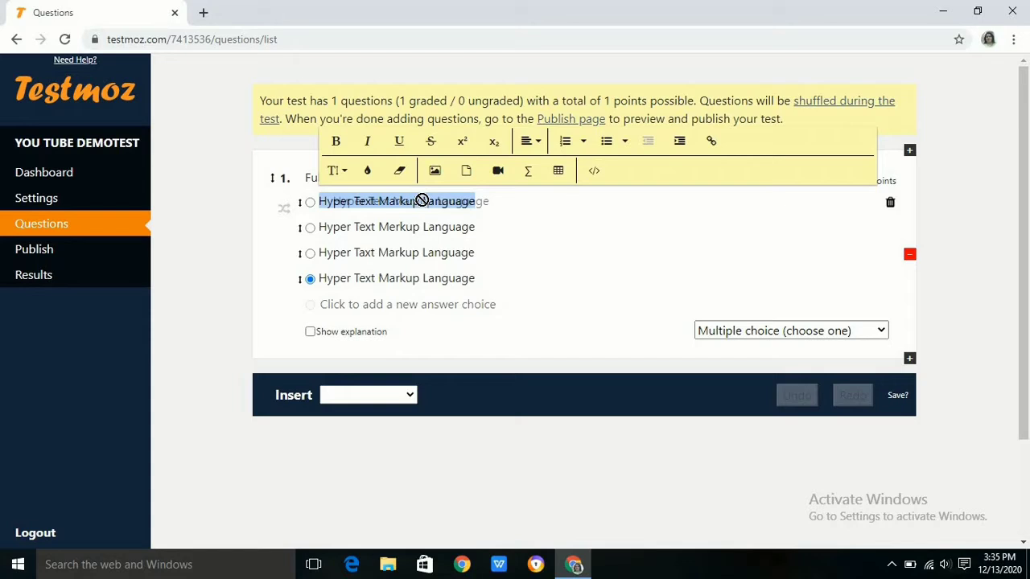
pyautogui.click(420, 201)
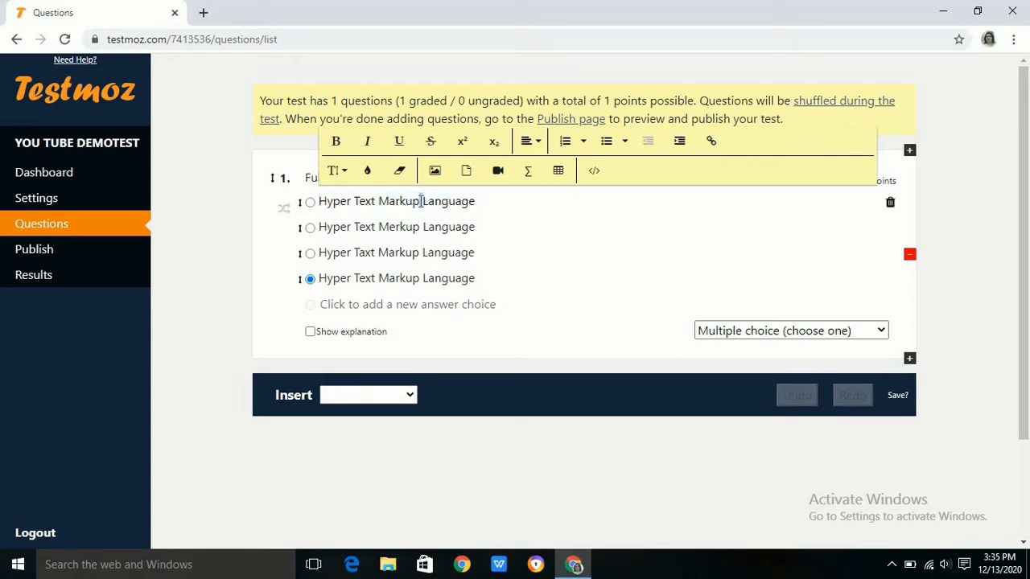
pyautogui.press('BackSpace')
pyautogui.press('BackSpace')
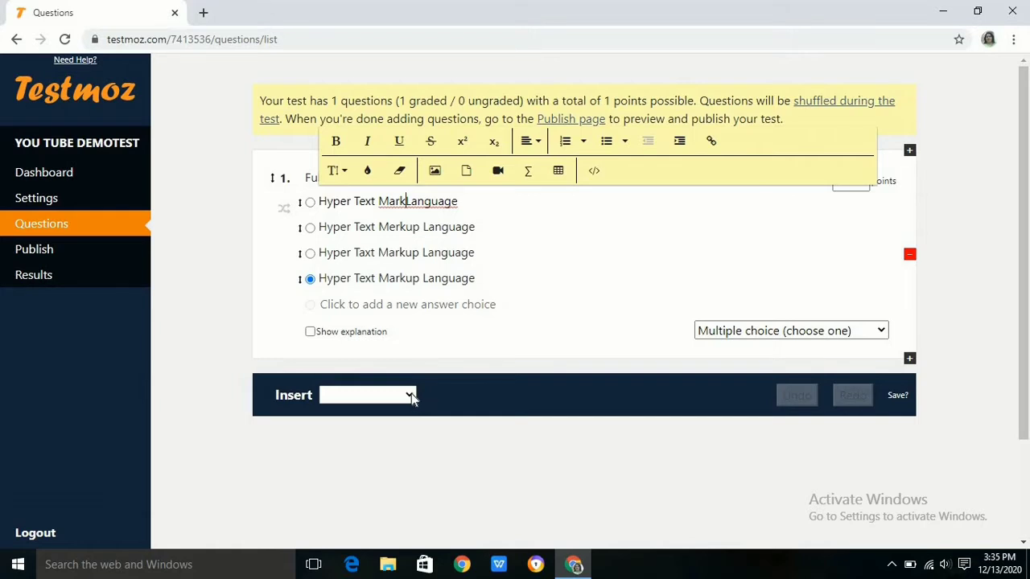
pyautogui.click(411, 394)
pyautogui.click(362, 126)
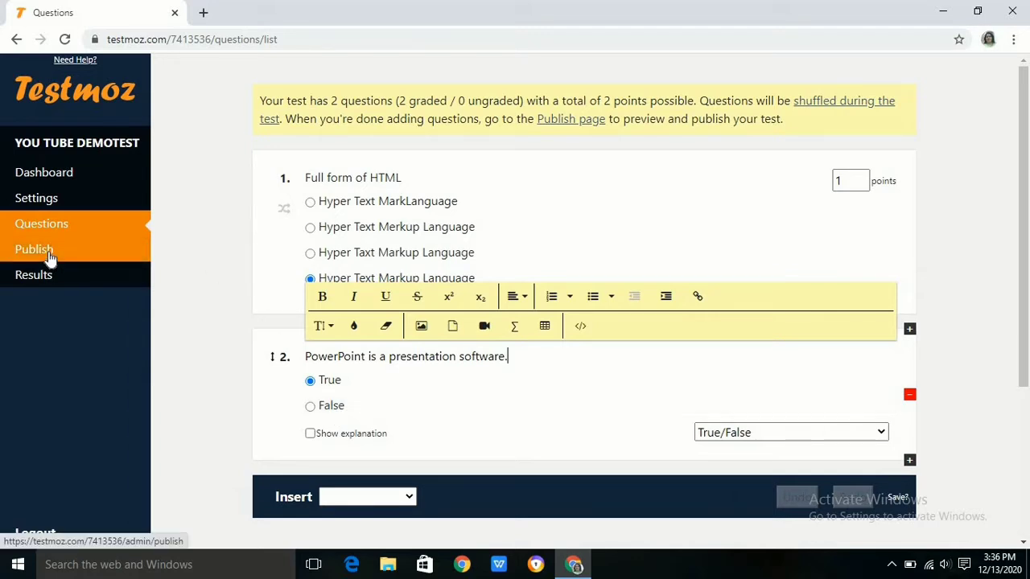
# Insert matching question 3, 'Keyboard shortcut', with Copy, Move, Undo and three shortcut options
pyautogui.click(408, 494)
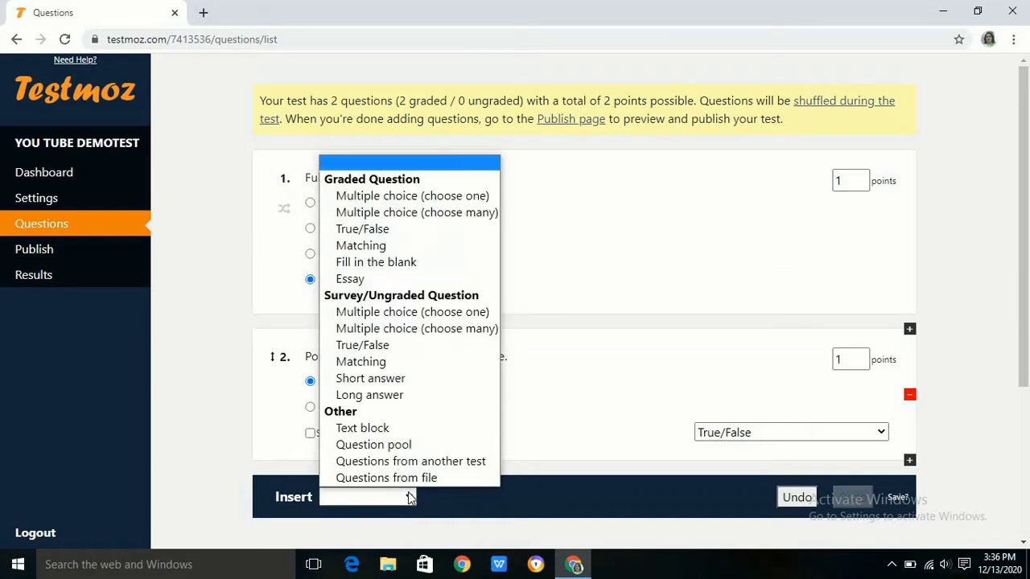
pyautogui.click(391, 245)
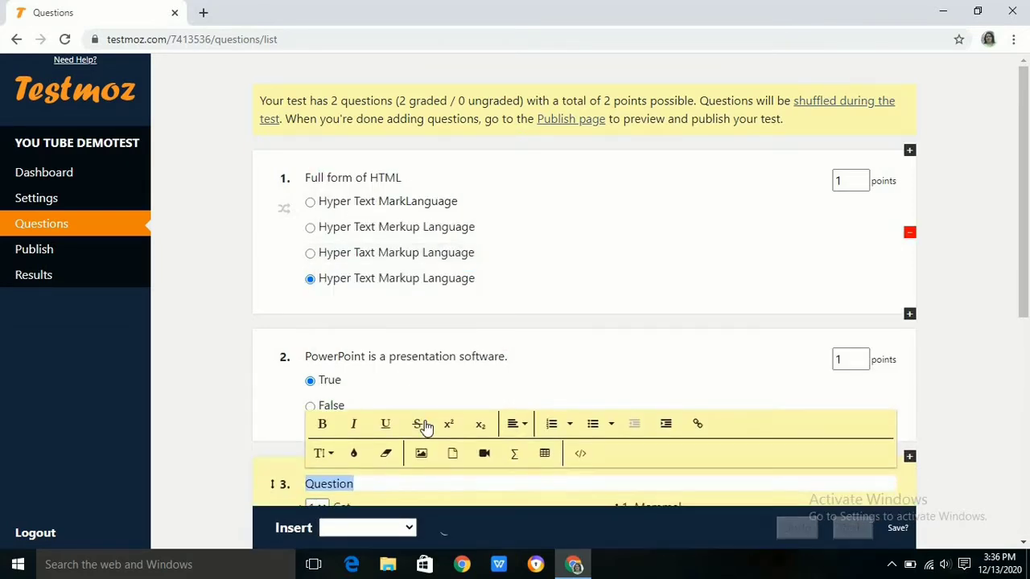
pyautogui.scroll(-2, 406, 396)
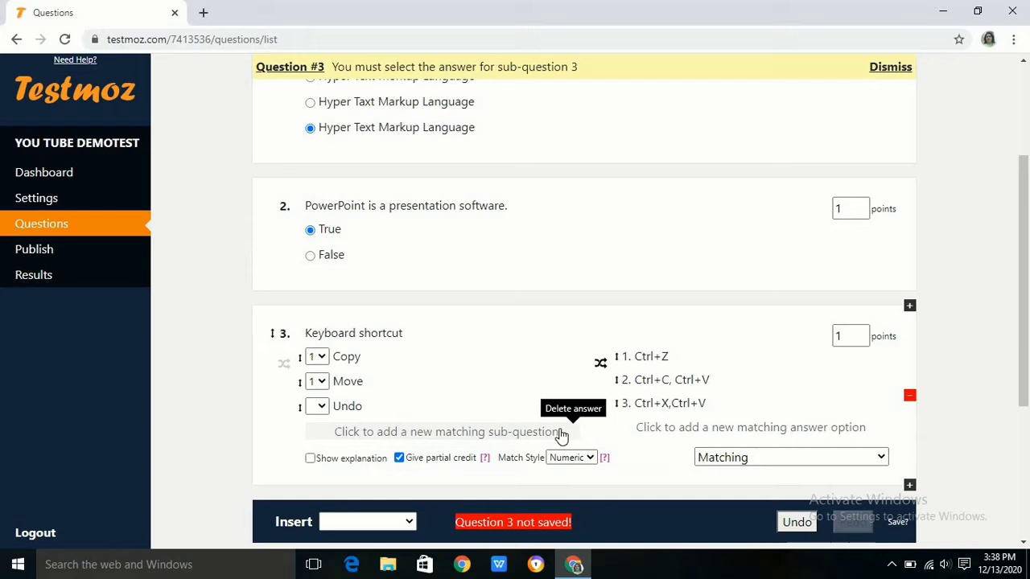
# Match Copy to 2, Move to 3 and Undo to 1, keeping the Numeric match style
pyautogui.click(316, 362)
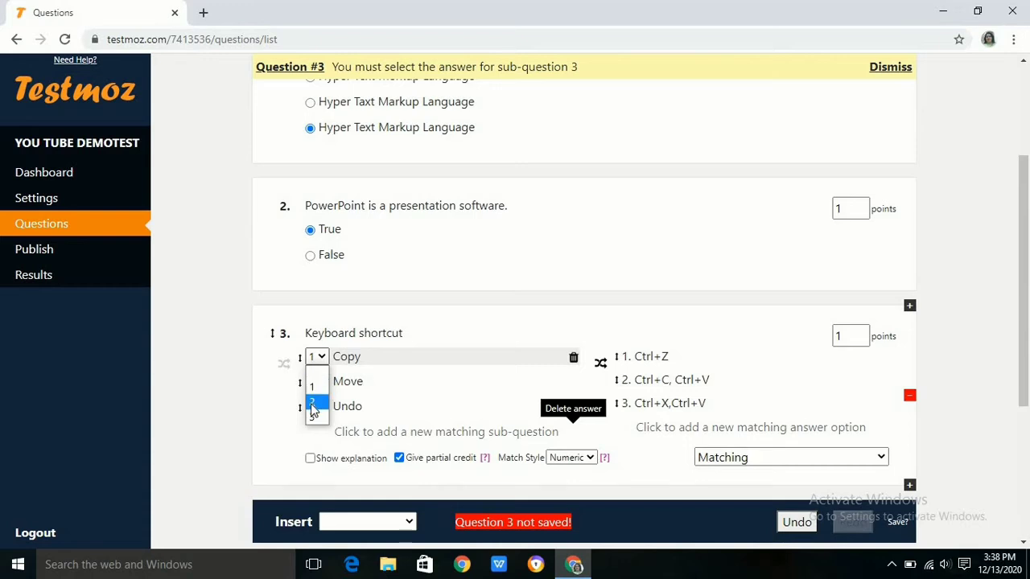
pyautogui.click(314, 408)
pyautogui.click(319, 382)
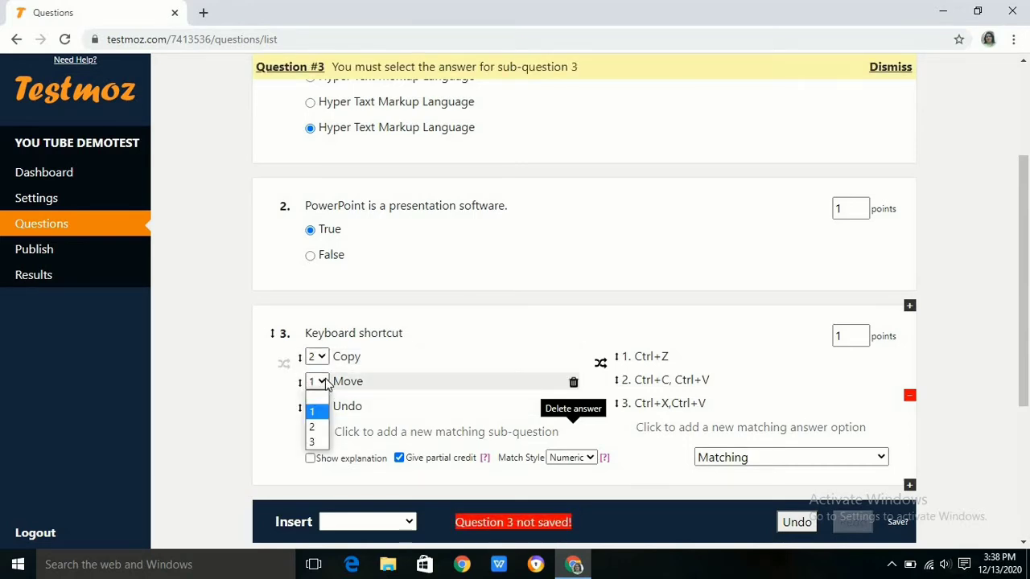
pyautogui.click(312, 442)
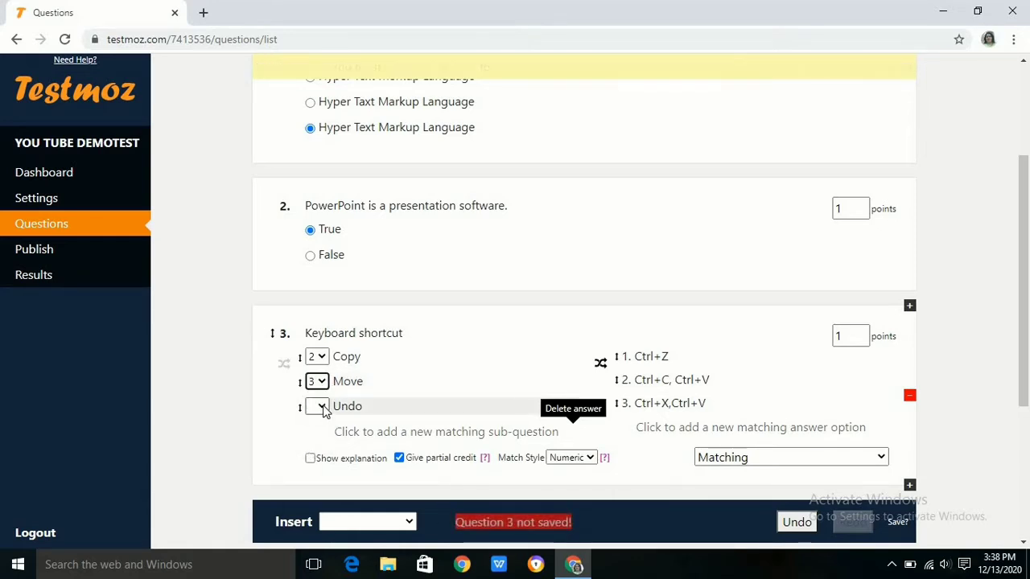
pyautogui.click(319, 407)
pyautogui.click(314, 436)
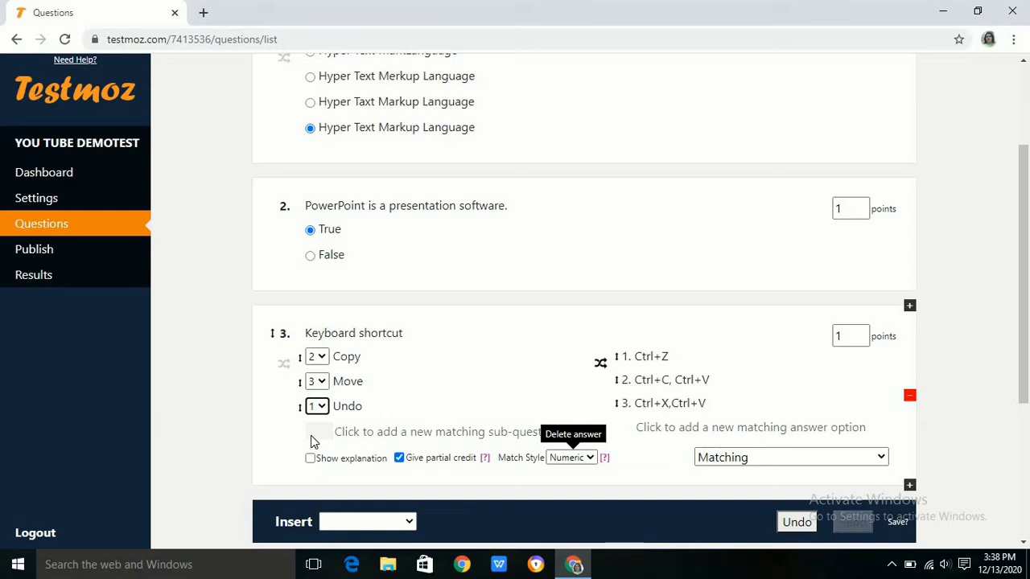
pyautogui.click(590, 459)
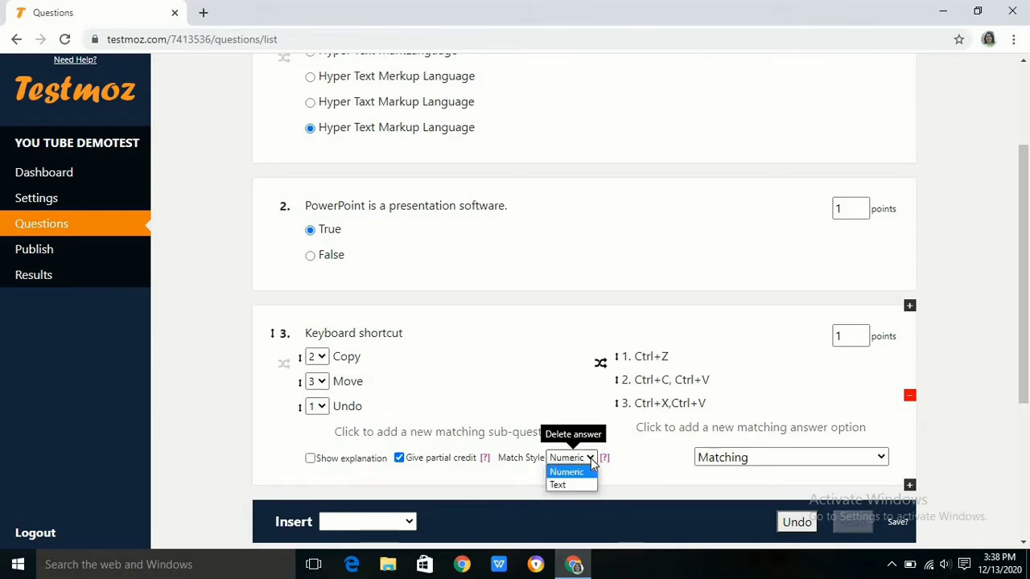
pyautogui.click(591, 459)
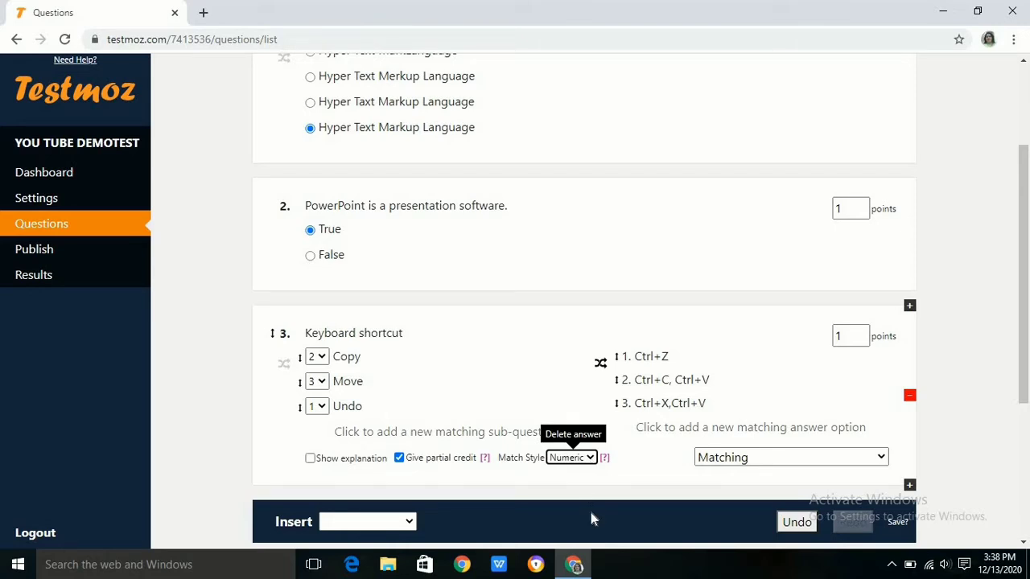
pyautogui.scroll(2, 592, 520)
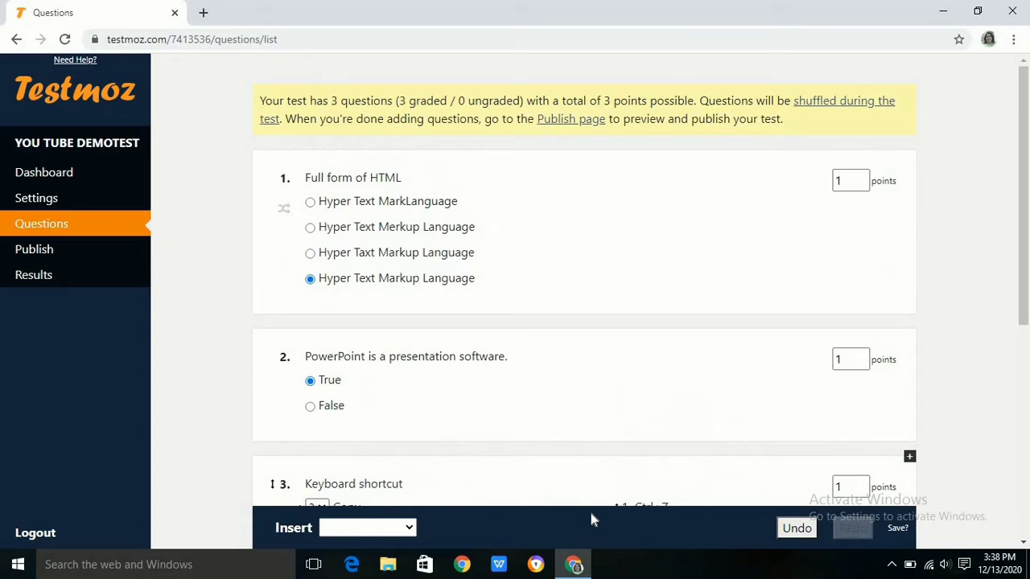
# Publish the test, leaving the export option on viewing in the browser
pyautogui.click(47, 252)
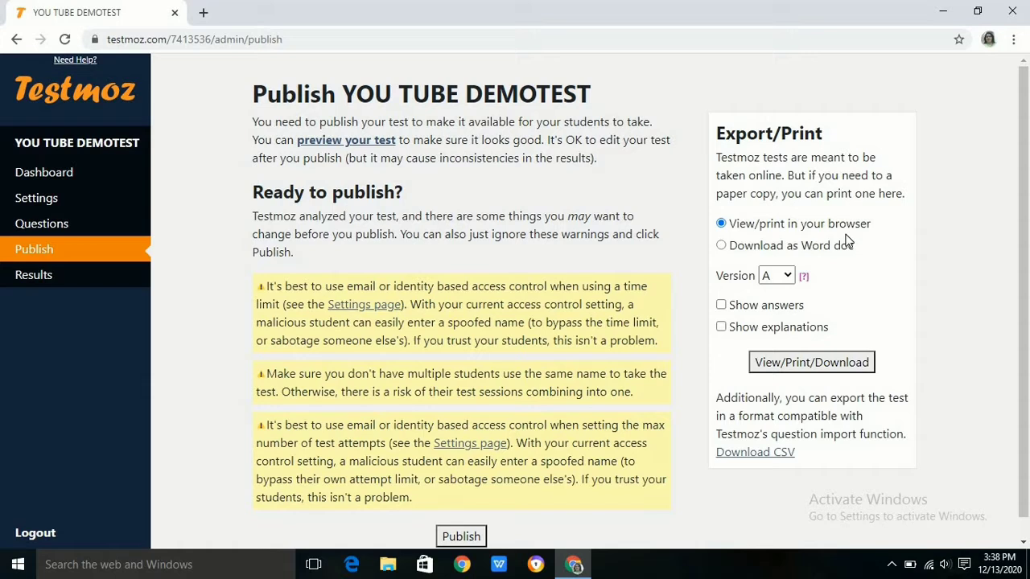
pyautogui.click(722, 247)
pyautogui.click(721, 224)
pyautogui.scroll(-1, 440, 356)
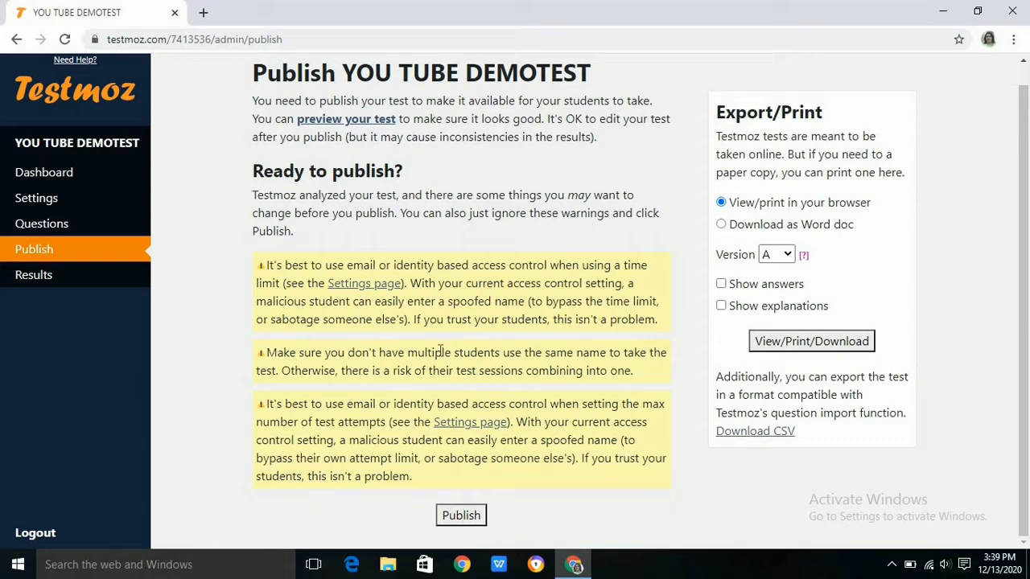
pyautogui.click(462, 520)
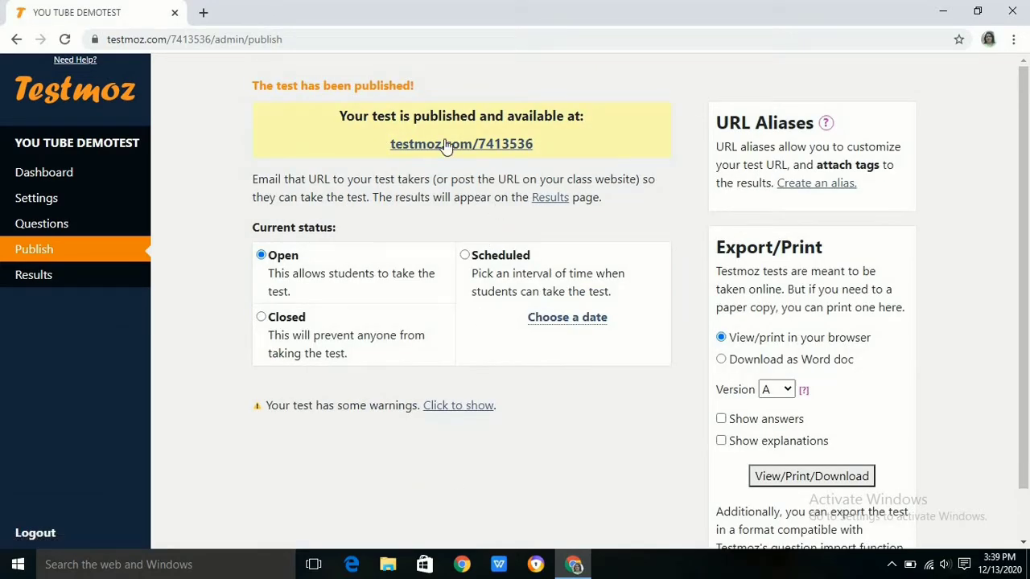
# Bookmark the publish page, open testmoz.com/7413536, and return to its student login page
pyautogui.hotkey('ctrl', 'd')
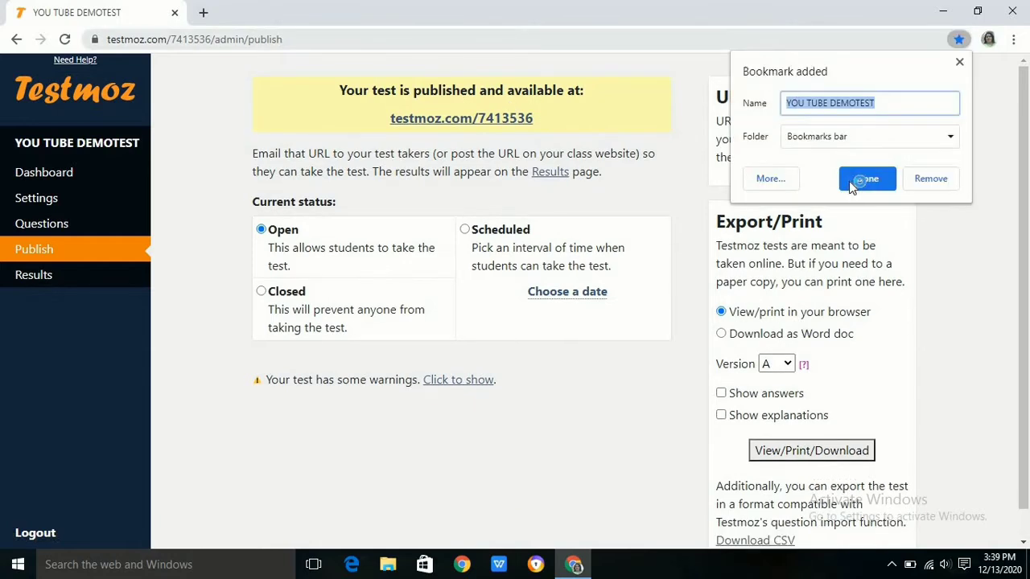
pyautogui.click(849, 181)
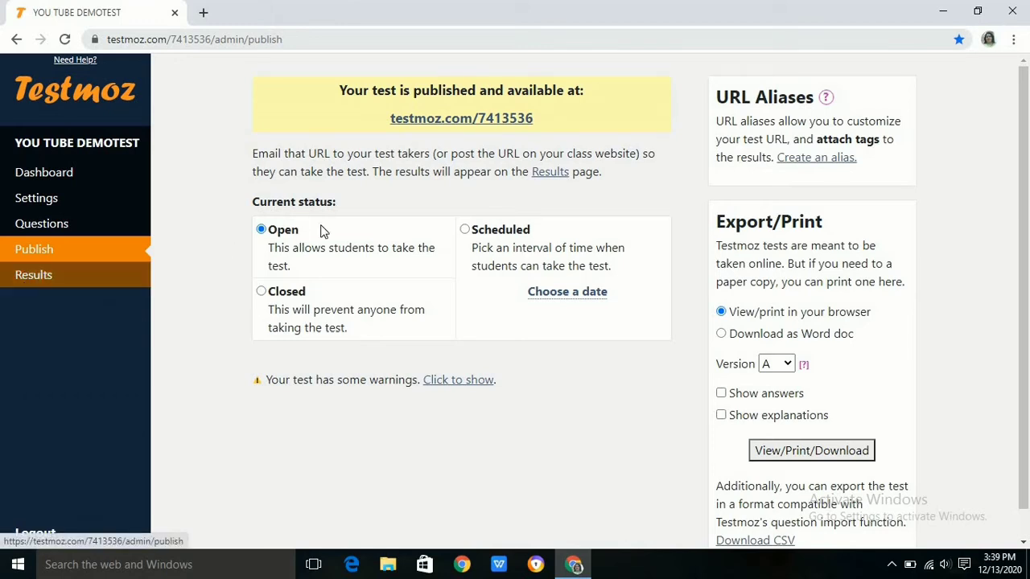
pyautogui.click(474, 123)
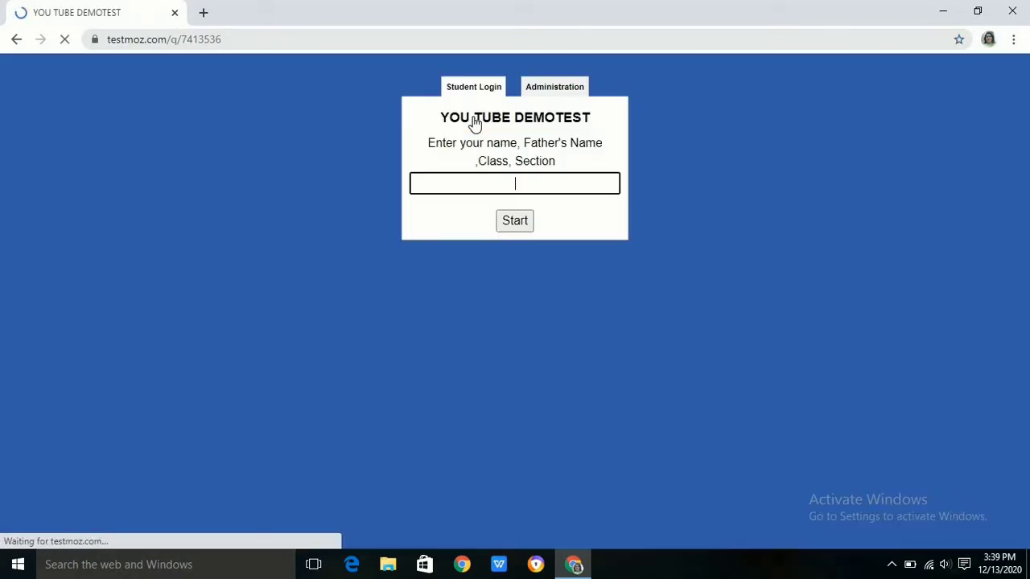
pyautogui.click(544, 93)
pyautogui.click(510, 211)
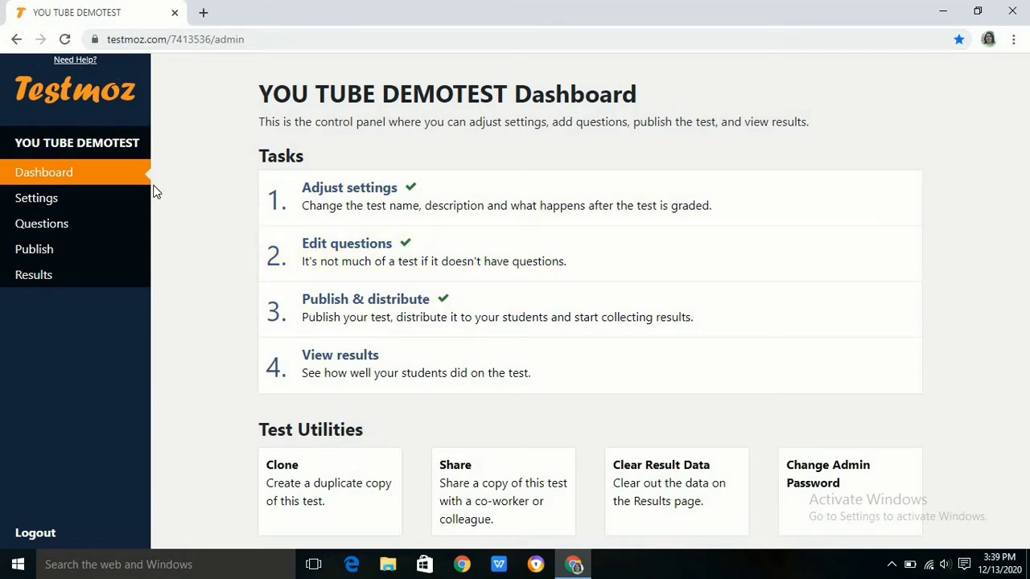
pyautogui.click(16, 40)
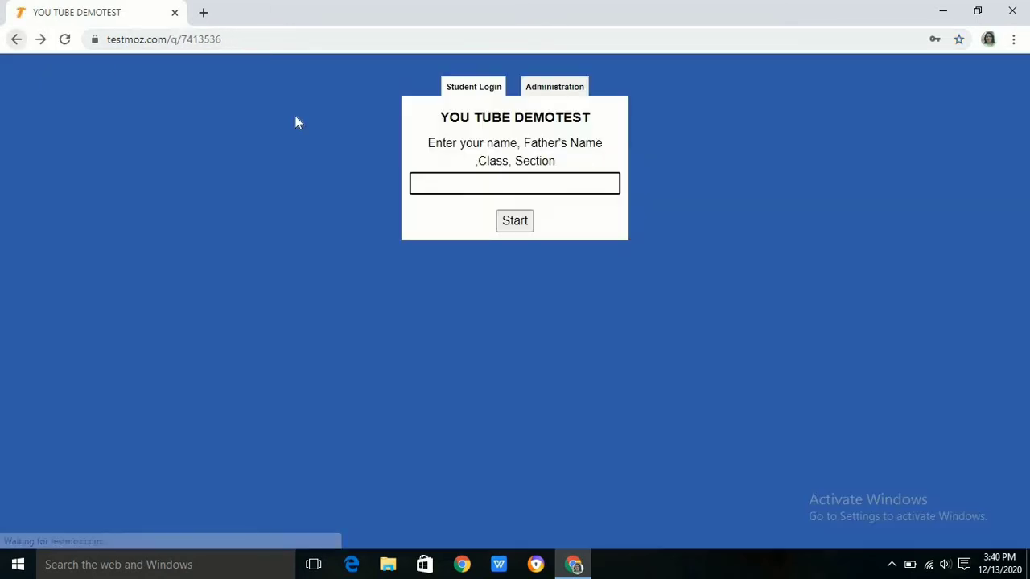
# Log in as a student with the student's name and start YOU TUBE DEMOTEST
pyautogui.click(476, 90)
pyautogui.write('Aman')
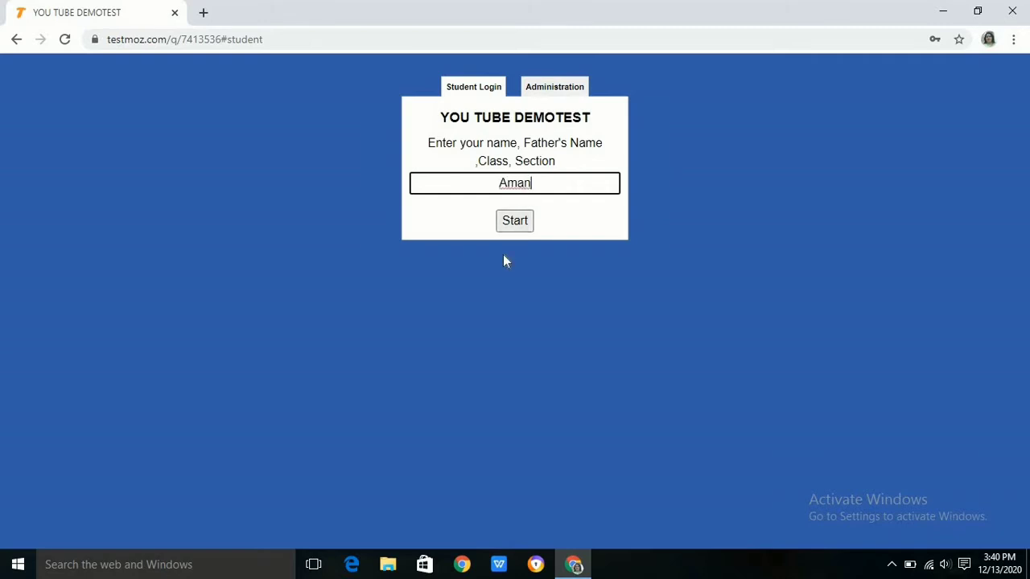
pyautogui.click(516, 225)
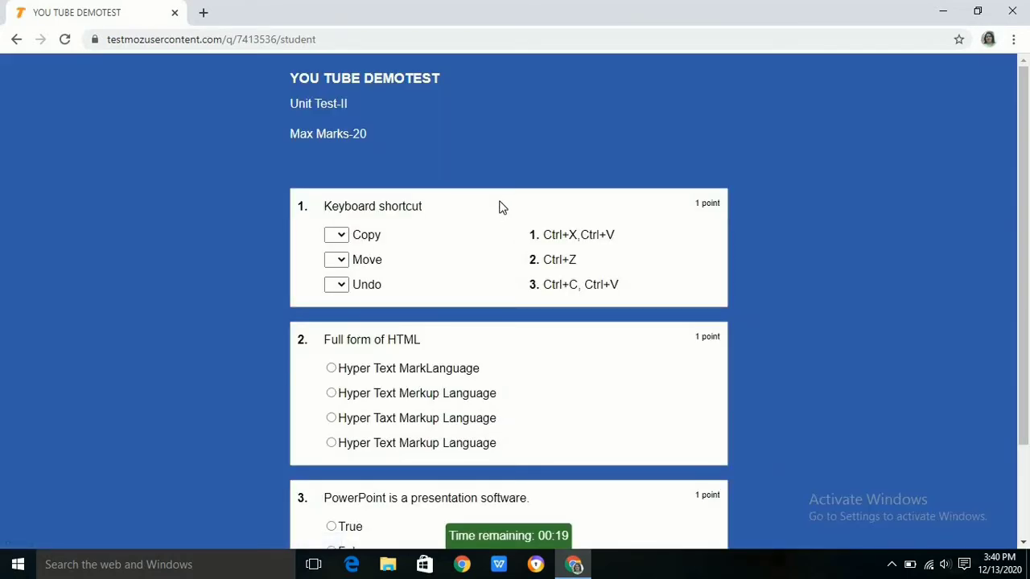
# Match the Copy, Move and Undo shortcuts to 3, 1 and 2
pyautogui.scroll(-1, 516, 403)
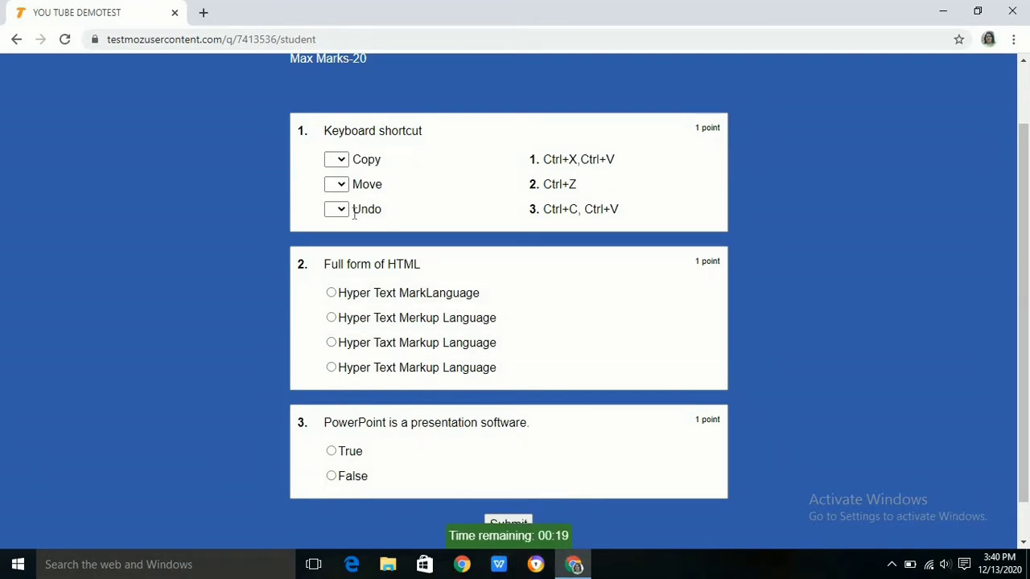
pyautogui.click(342, 163)
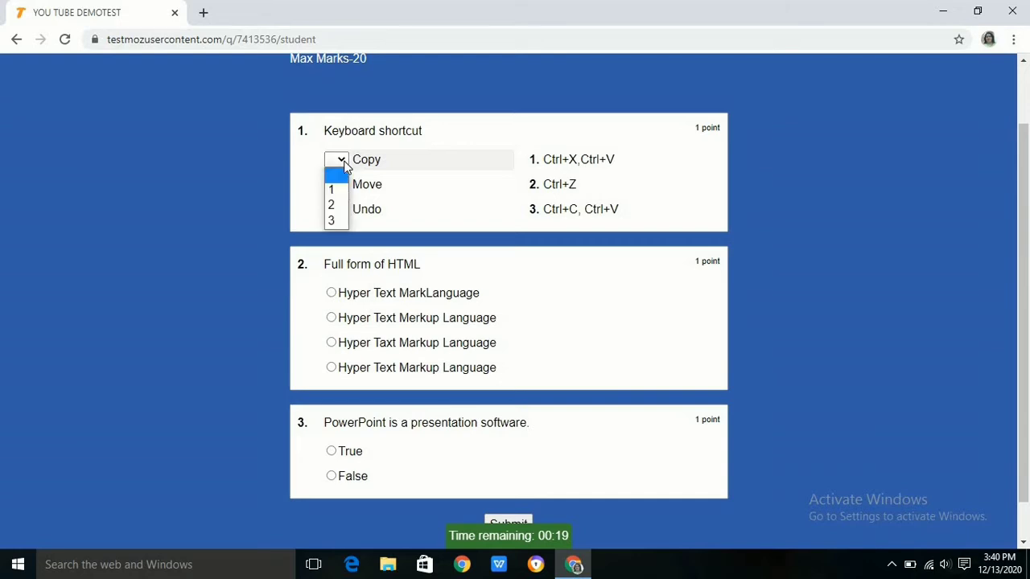
pyautogui.click(336, 222)
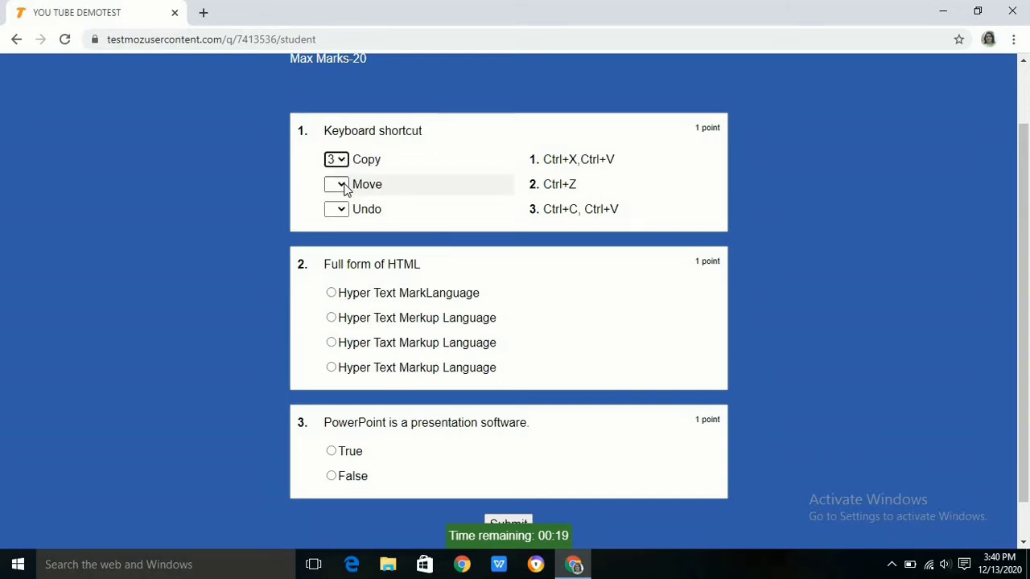
pyautogui.click(343, 186)
pyautogui.click(345, 187)
pyautogui.click(345, 187)
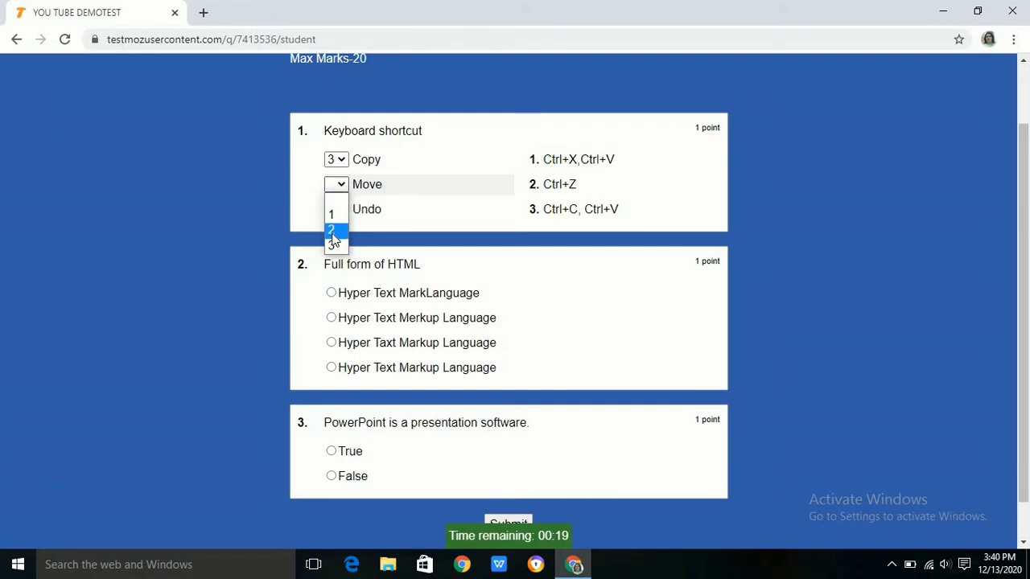
pyautogui.click(331, 217)
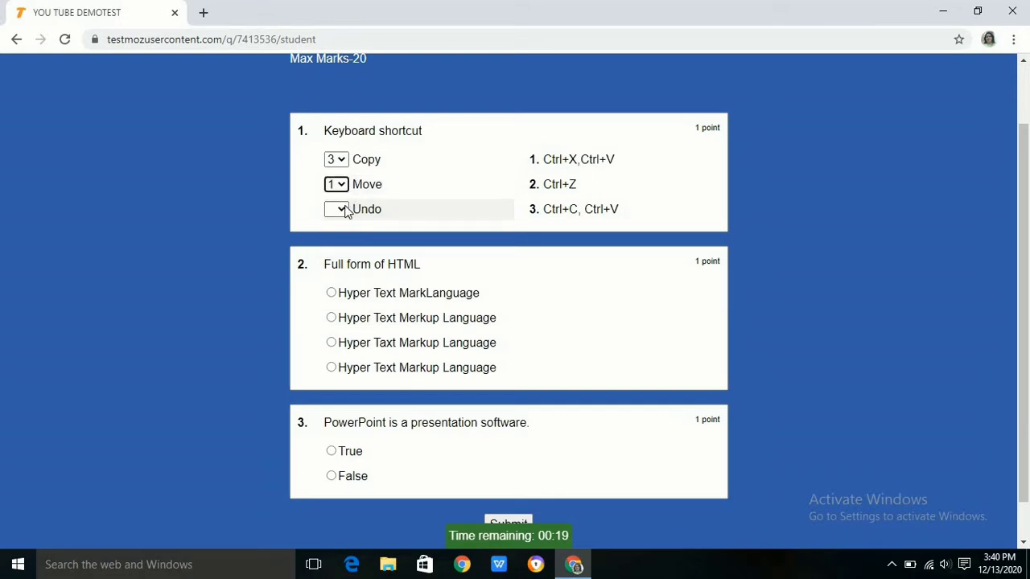
pyautogui.click(343, 211)
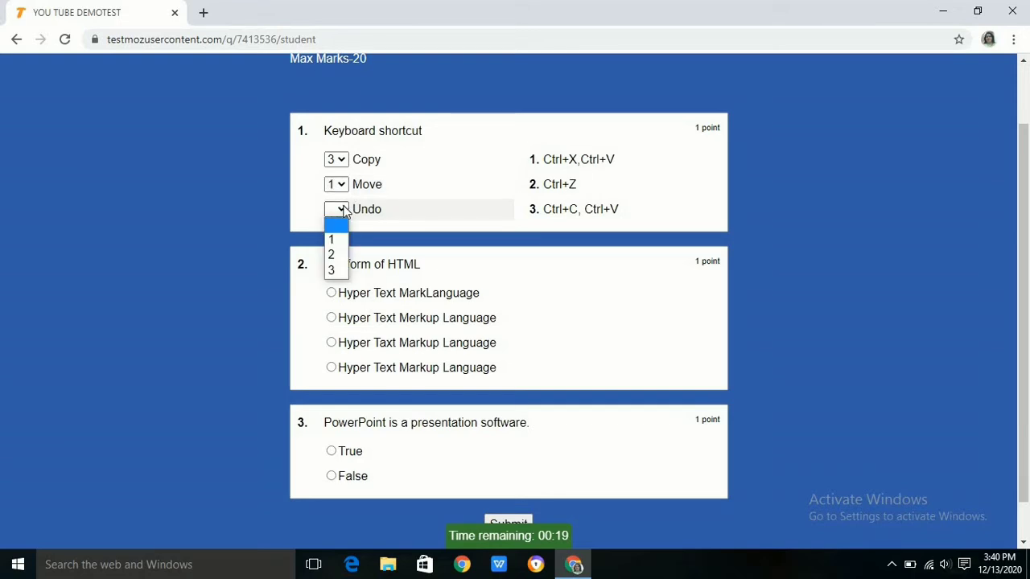
pyautogui.click(336, 258)
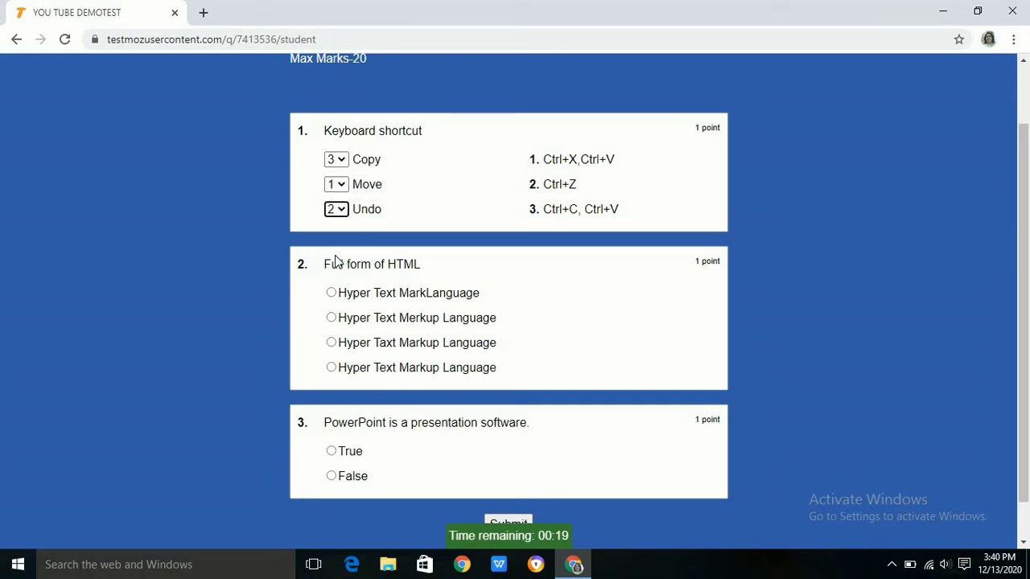
# Answer 'Hyper Text Merkup Language' and True for the PowerPoint statement, then submit
pyautogui.click(331, 317)
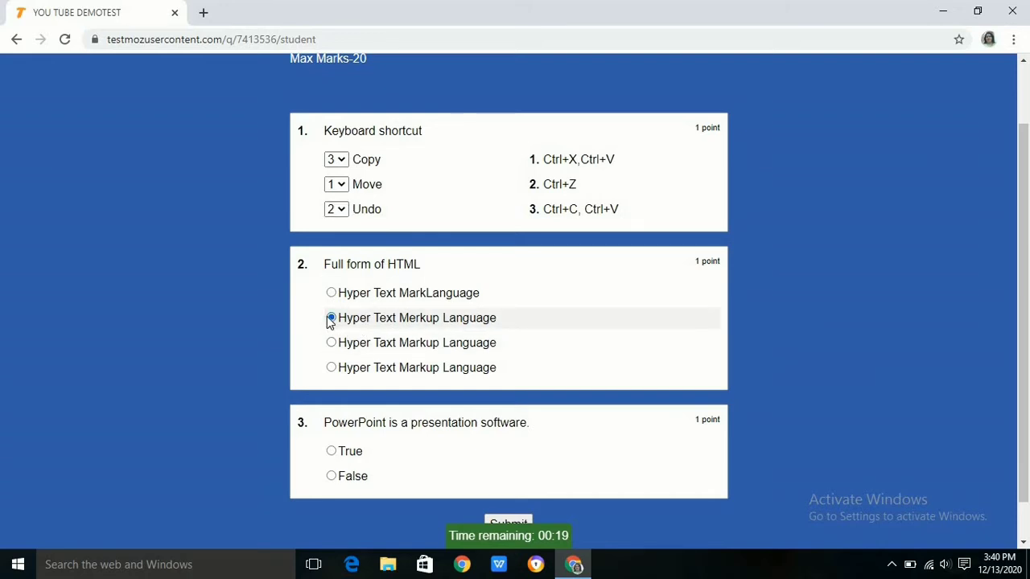
pyautogui.click(343, 459)
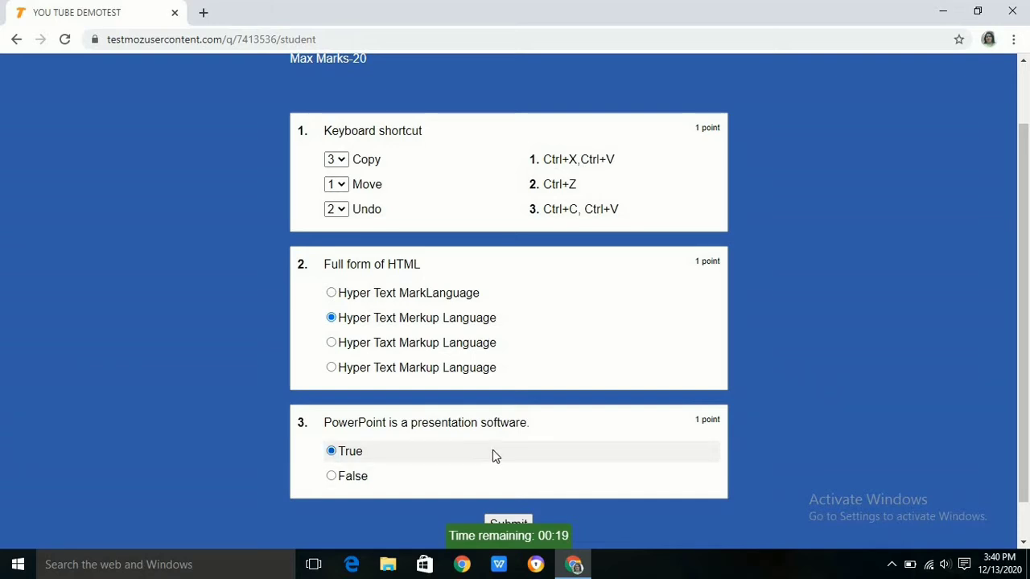
pyautogui.scroll(-1, 492, 449)
pyautogui.click(495, 482)
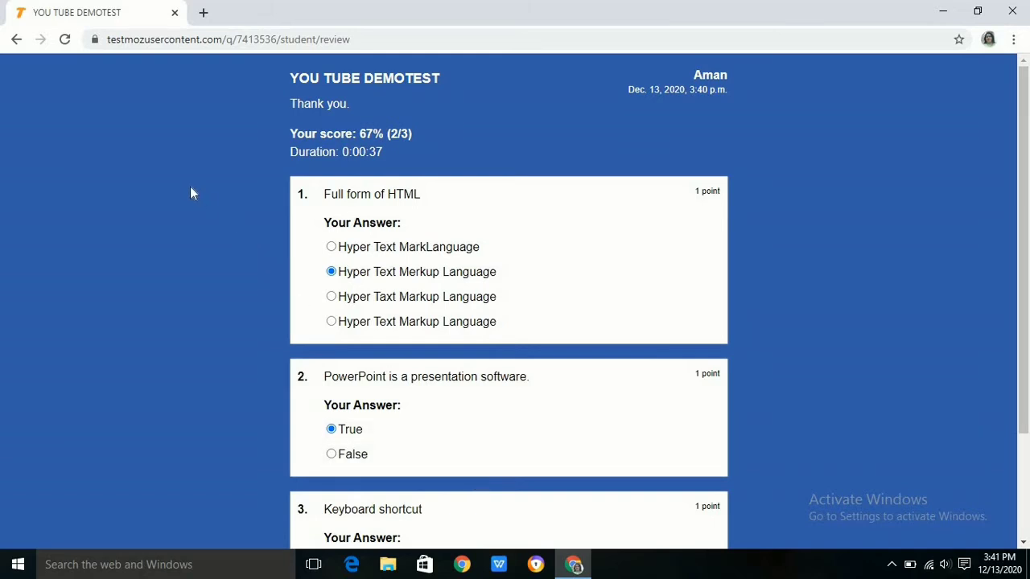
# Log out of the student attempt and sign back in as test administrator
pyautogui.scroll(-3, 407, 364)
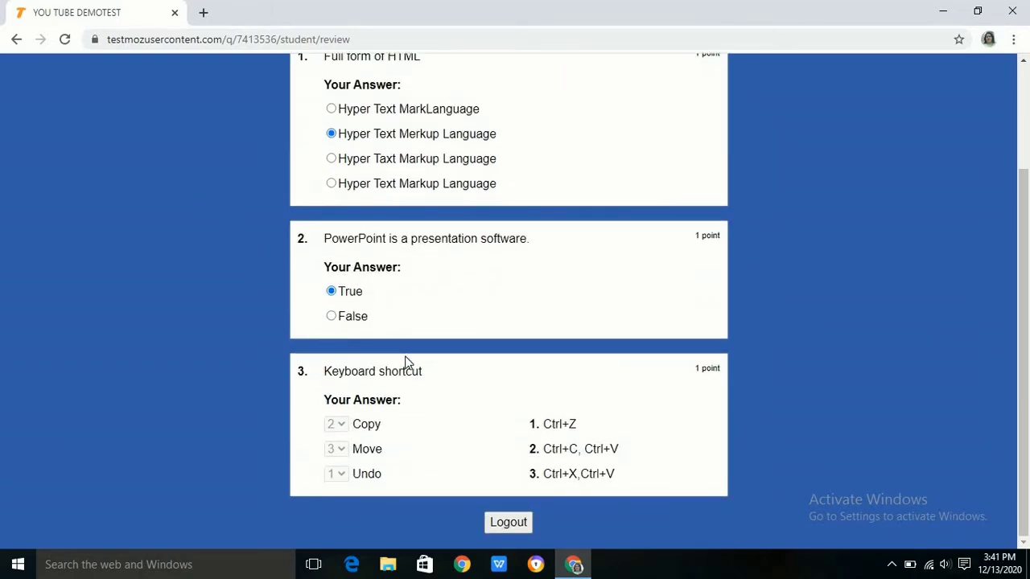
pyautogui.click(505, 526)
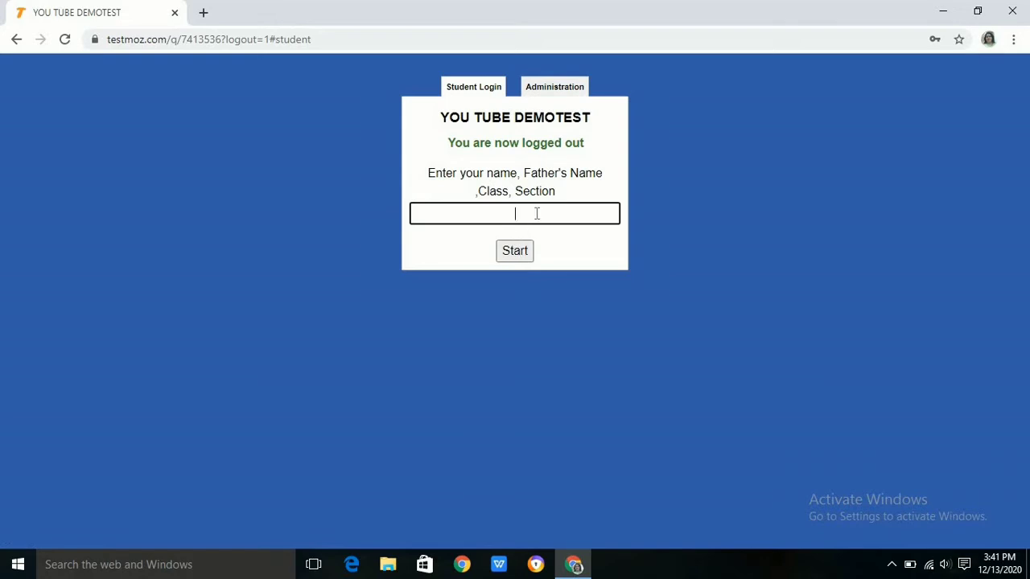
pyautogui.click(533, 88)
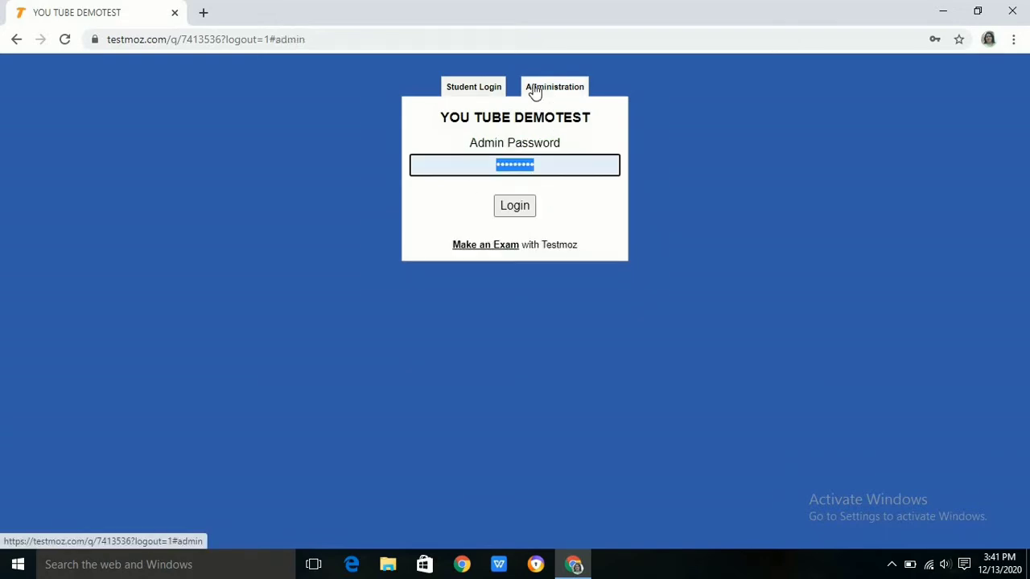
pyautogui.click(507, 208)
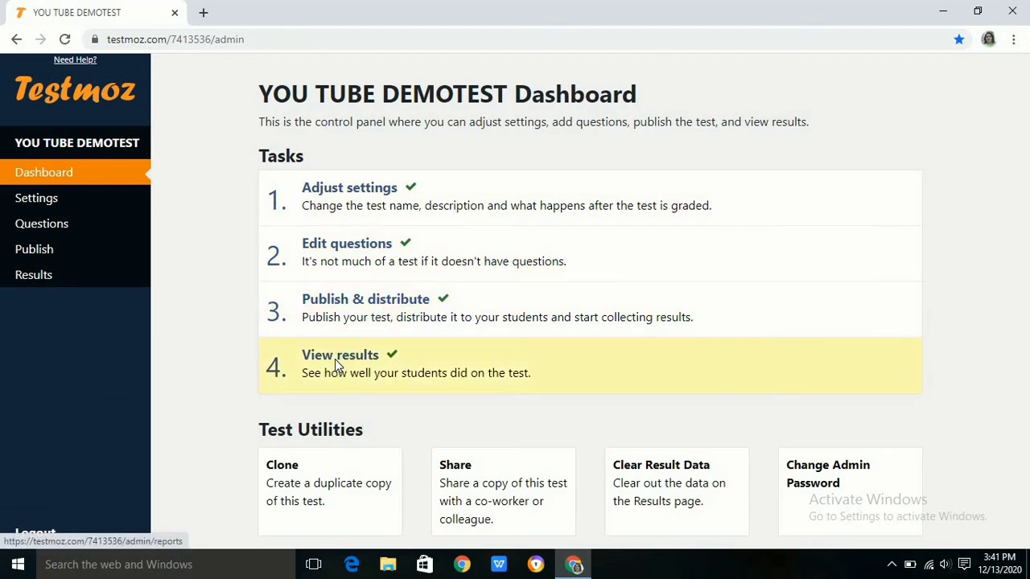
# Export the results response grid as quiz_7413536.csv, open it in WPS, and save on closing
pyautogui.click(335, 362)
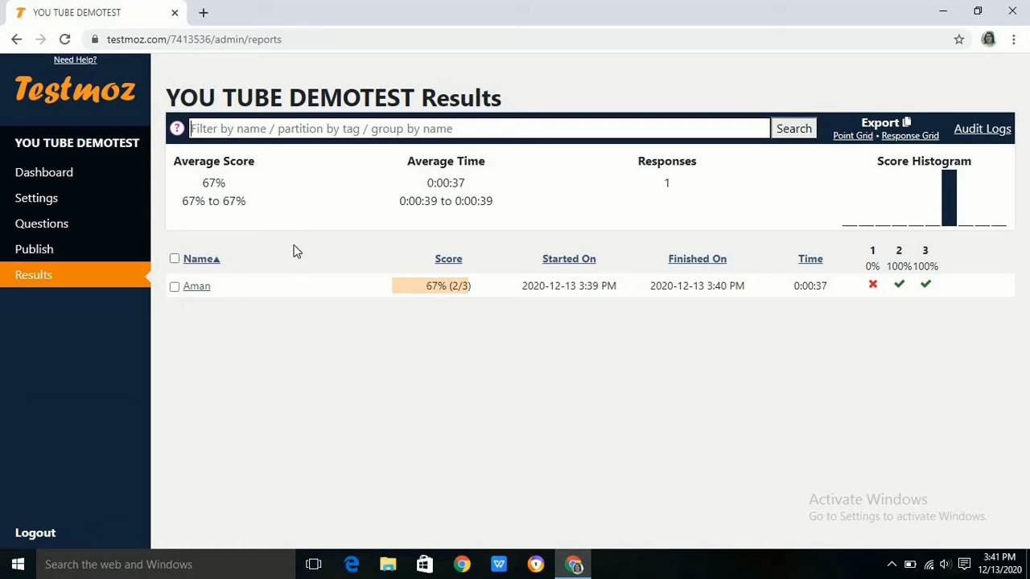
pyautogui.click(903, 136)
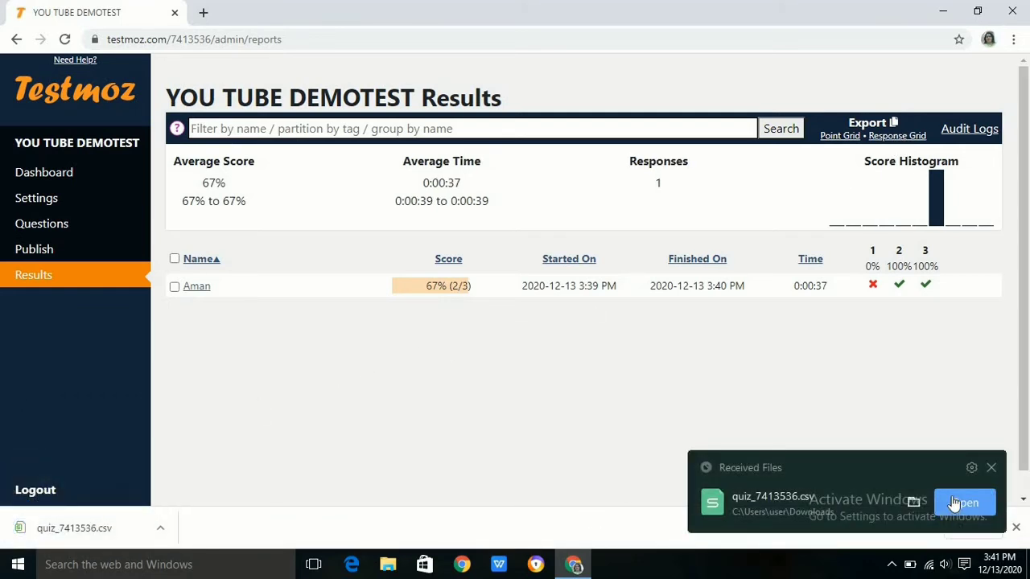
pyautogui.click(965, 502)
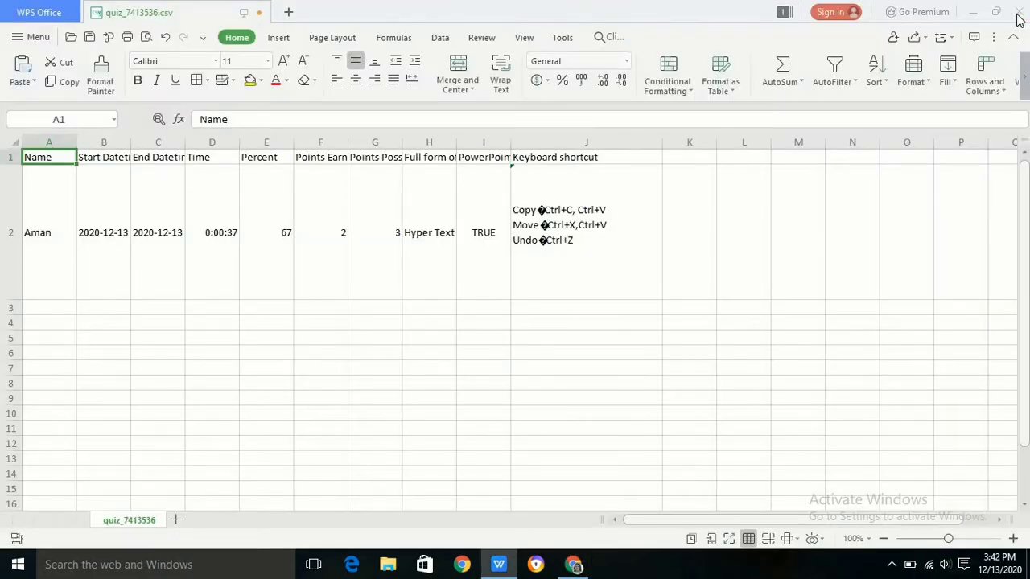
pyautogui.click(1017, 14)
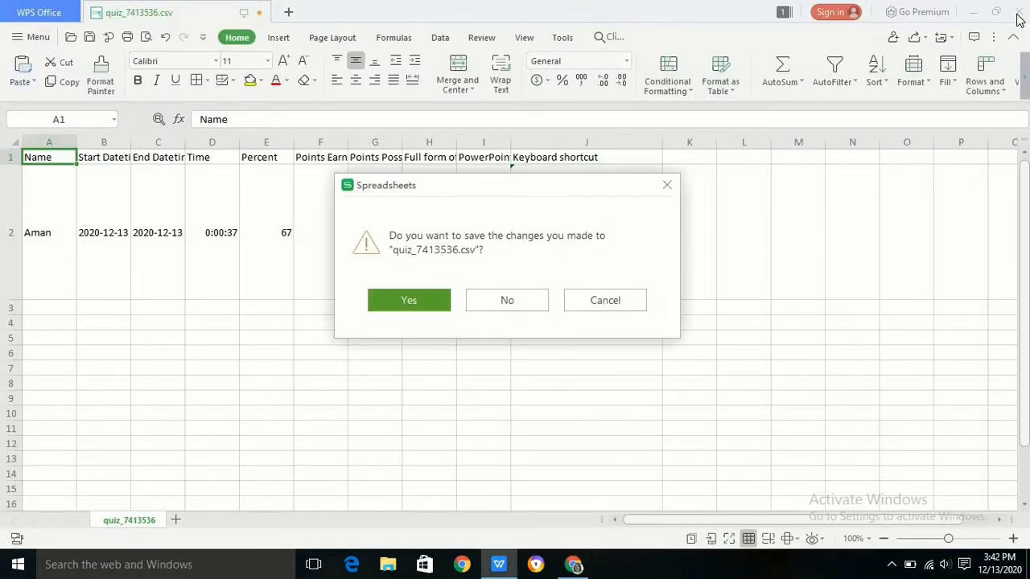
pyautogui.click(406, 304)
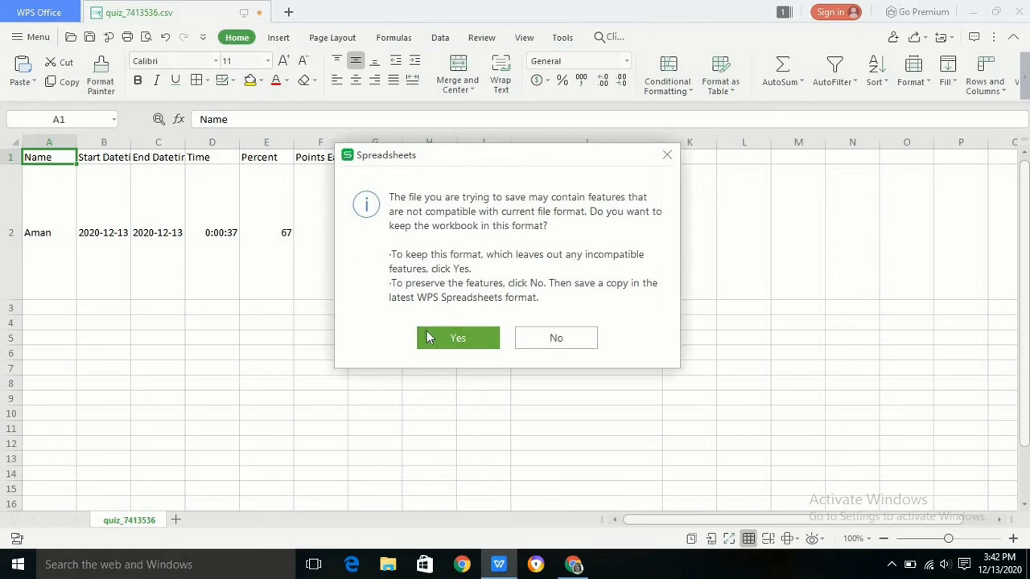
# Keep CSV format, then enable showing whether each response was correct and save the settings
pyautogui.click(429, 337)
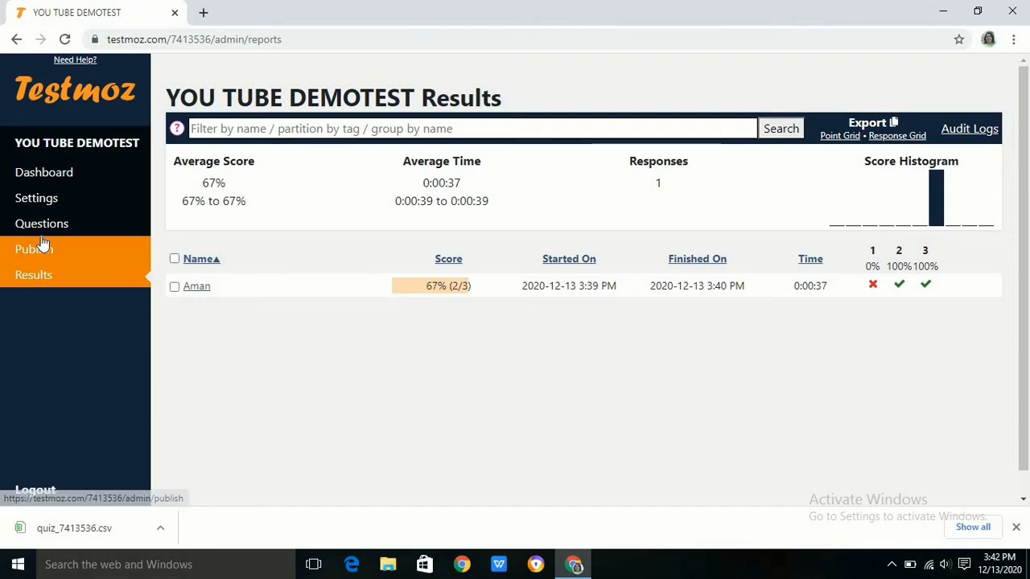
pyautogui.click(44, 198)
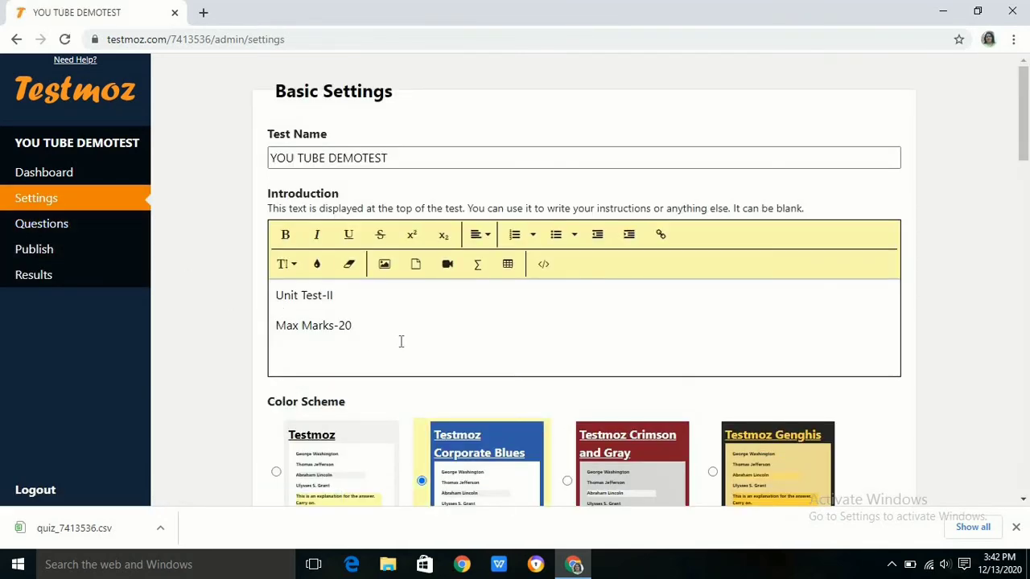
pyautogui.scroll(-5, 400, 343)
pyautogui.scroll(-5, 400, 347)
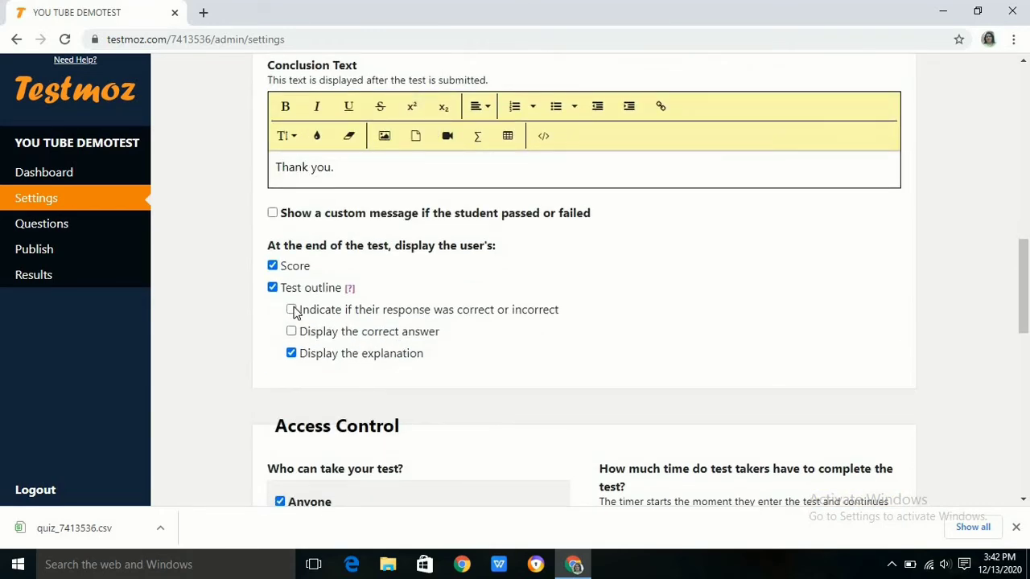
pyautogui.click(292, 310)
pyautogui.scroll(-10, 636, 322)
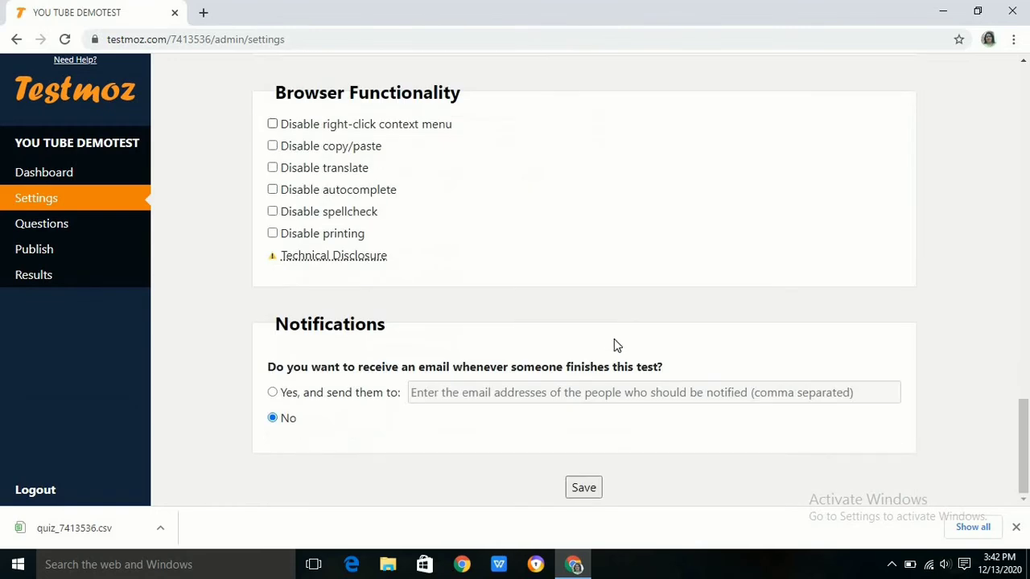
pyautogui.click(580, 490)
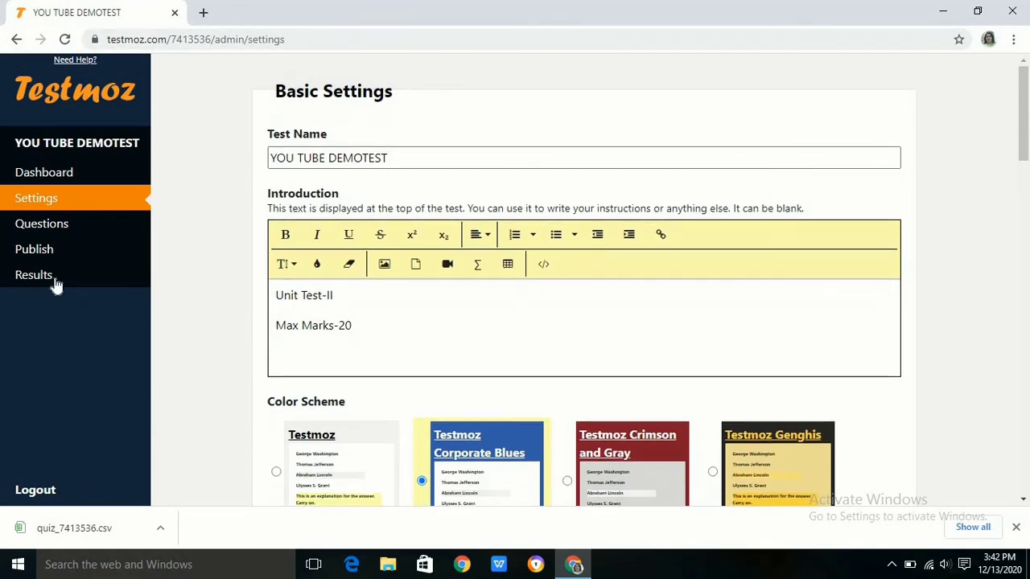
# Open the published test, take it as a second student, and log out after submitting
pyautogui.click(50, 250)
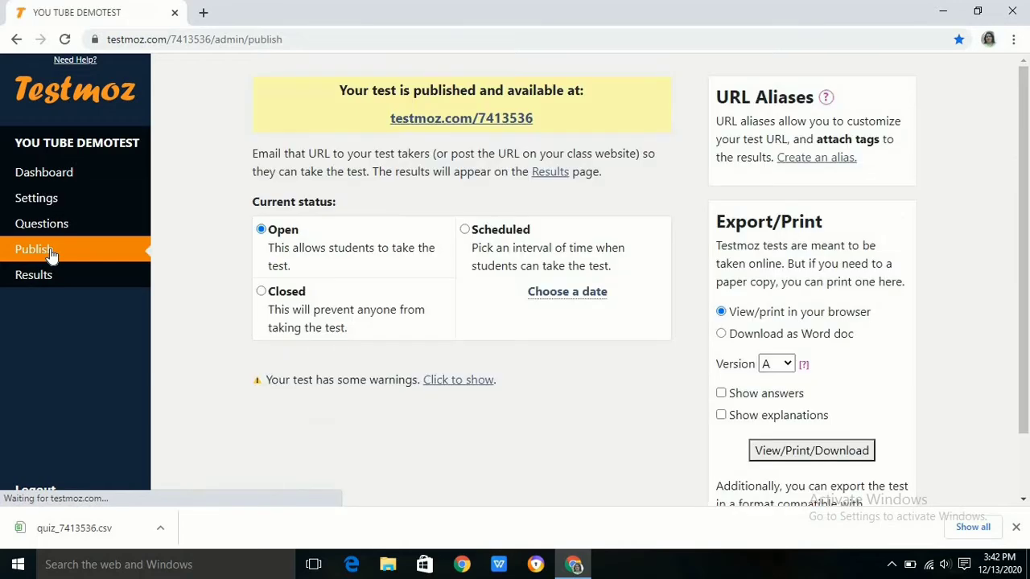
pyautogui.click(433, 118)
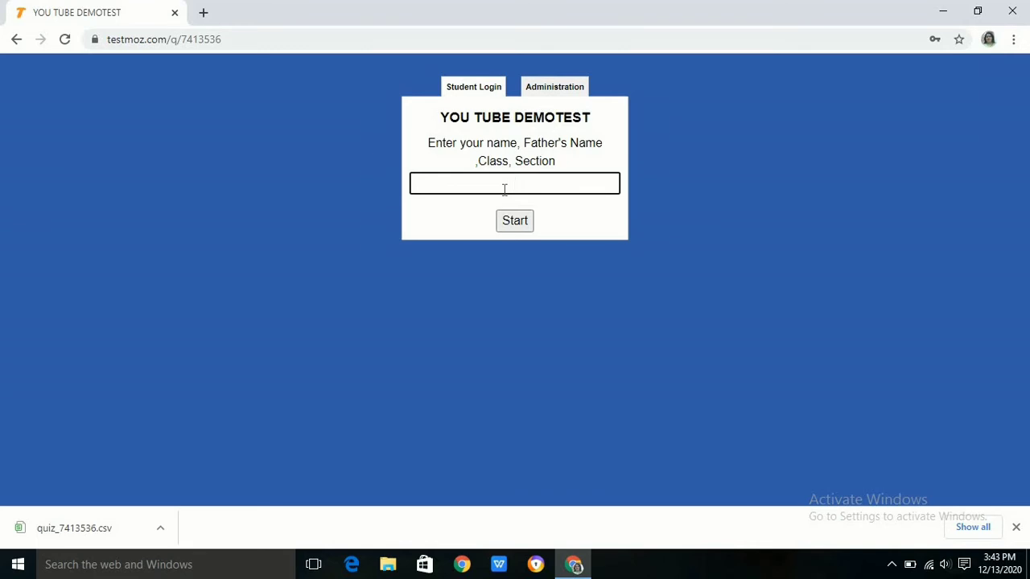
pyautogui.write('Mina')
pyautogui.press('BackSpace')
pyautogui.write('u')
pyautogui.click(510, 225)
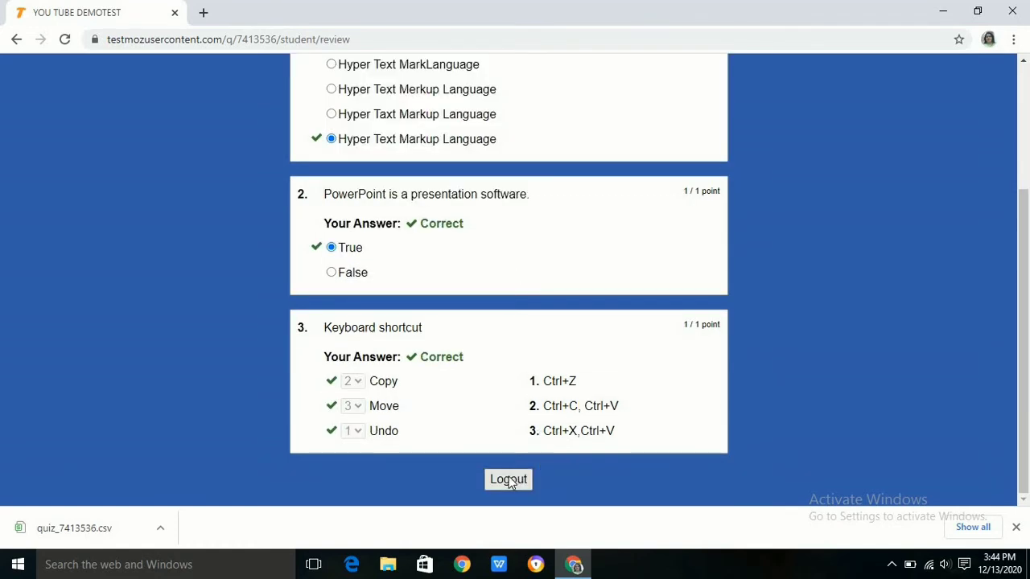
pyautogui.click(508, 481)
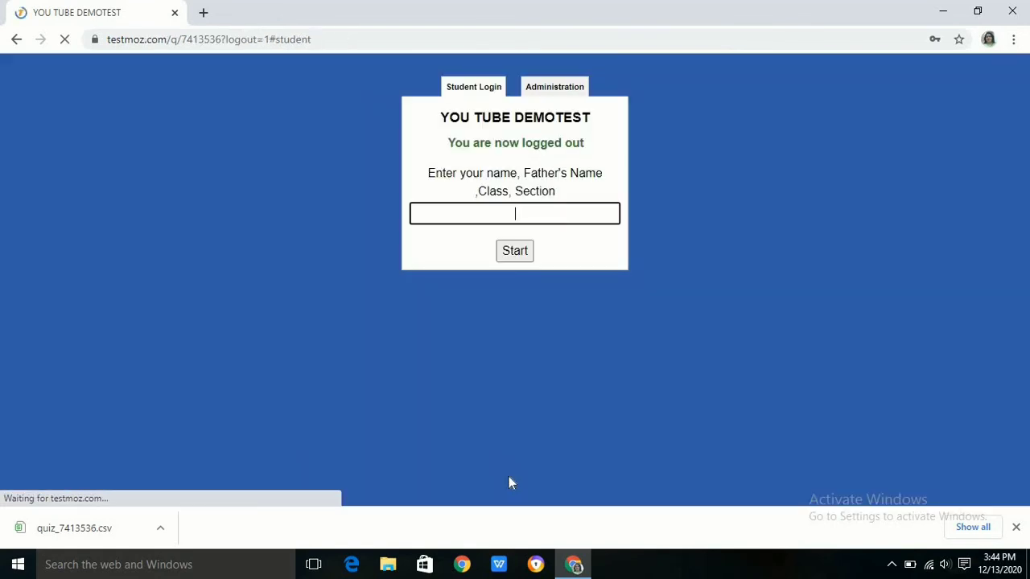
# Sign in as administrator and export the results response grid as quiz_7413536 (1).csv
pyautogui.click(547, 95)
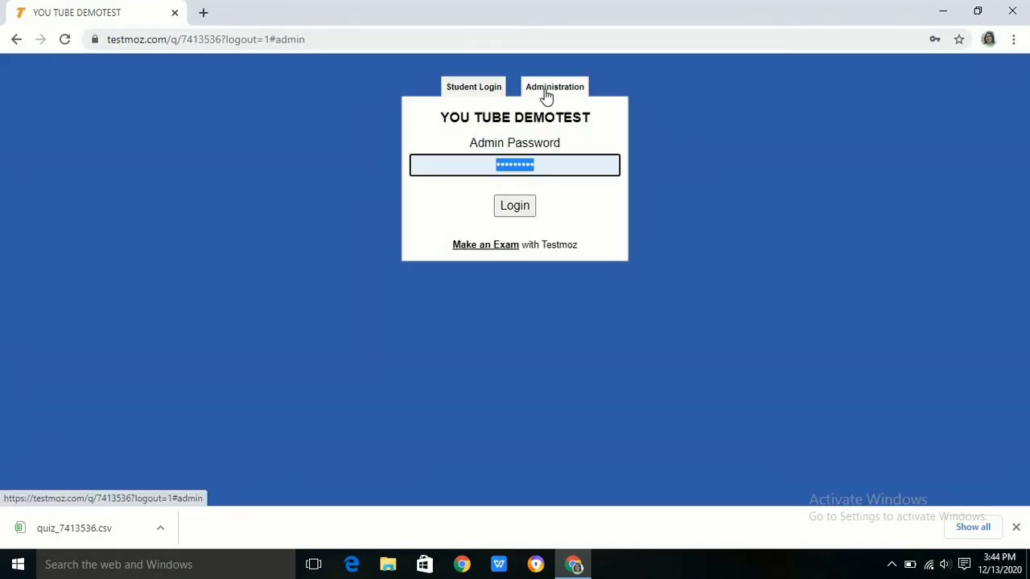
pyautogui.click(521, 211)
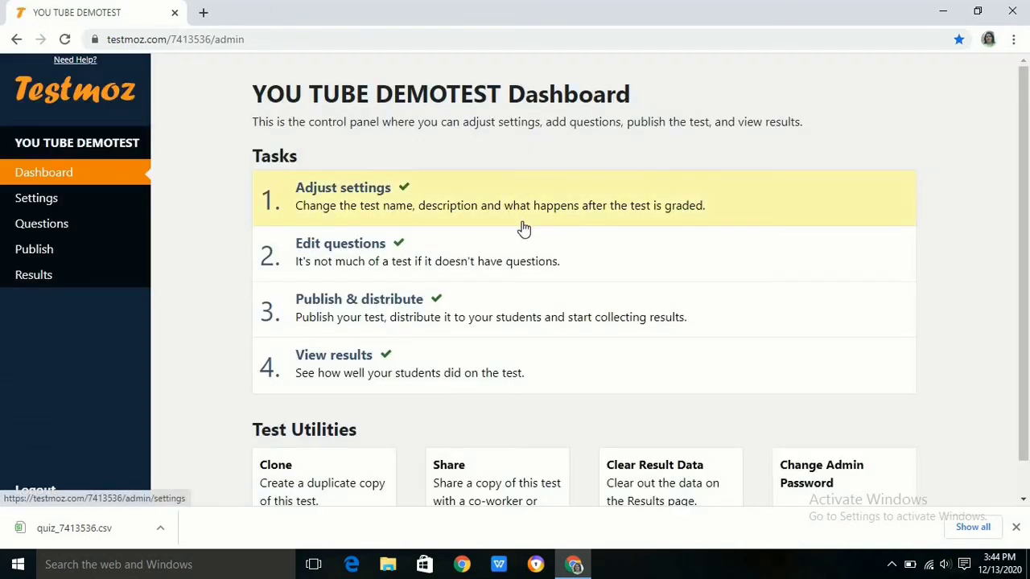
pyautogui.click(340, 363)
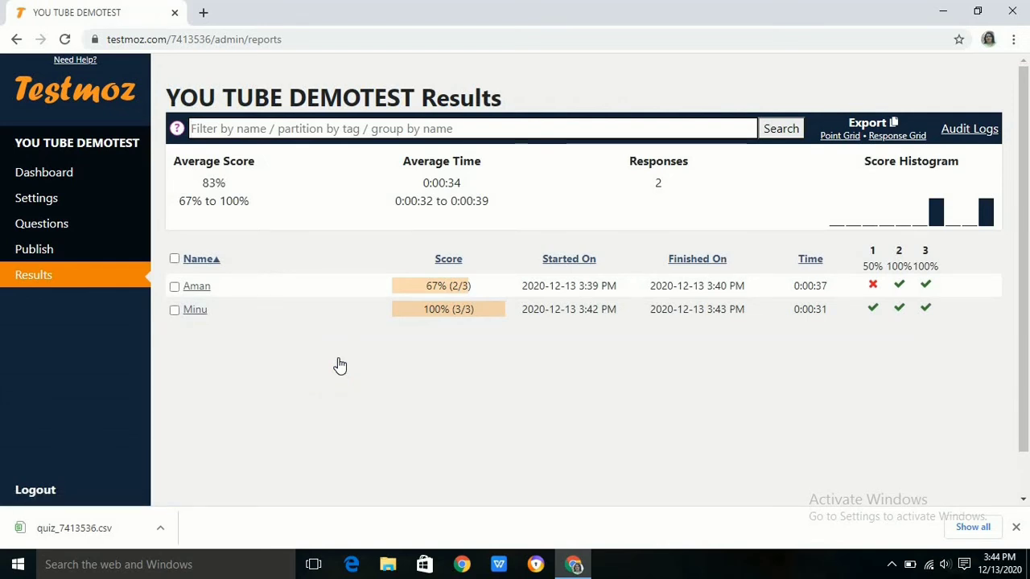
pyautogui.click(892, 137)
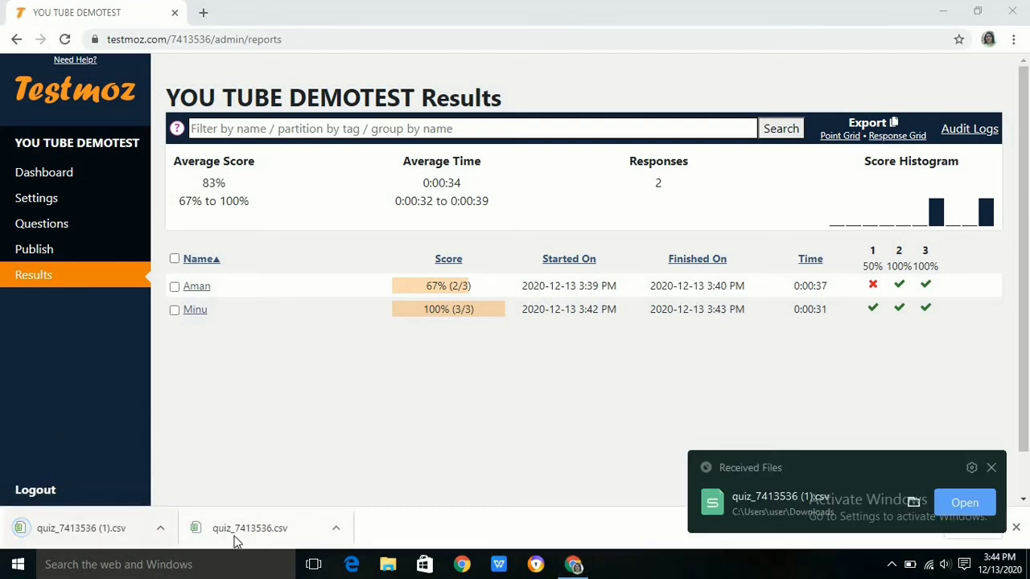
# Open quiz_7413536 (1).csv in WPS and delete columns B through E
pyautogui.click(964, 503)
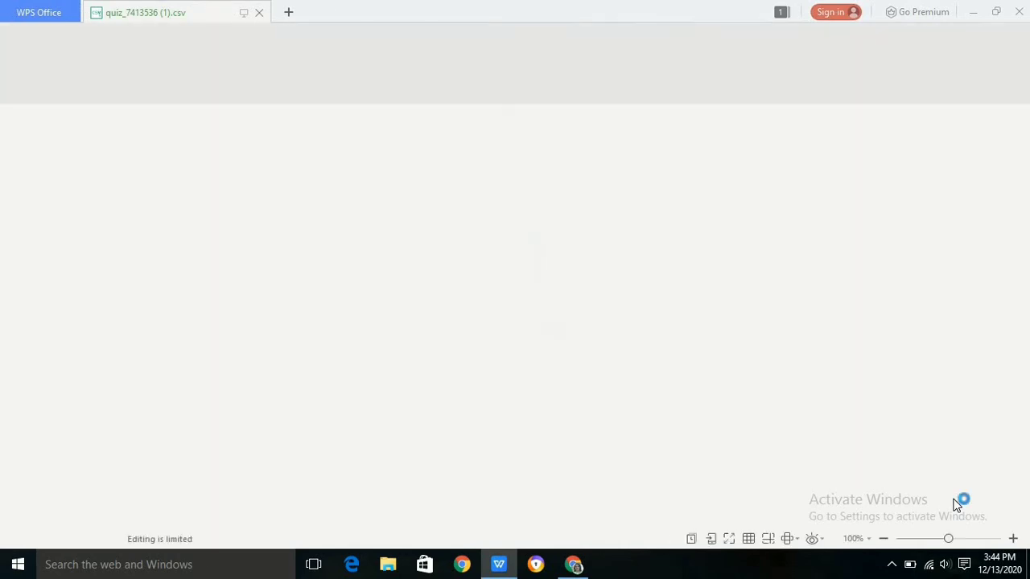
pyautogui.moveTo(104, 141); pyautogui.dragTo(270, 135)
pyautogui.rightClick(159, 153)
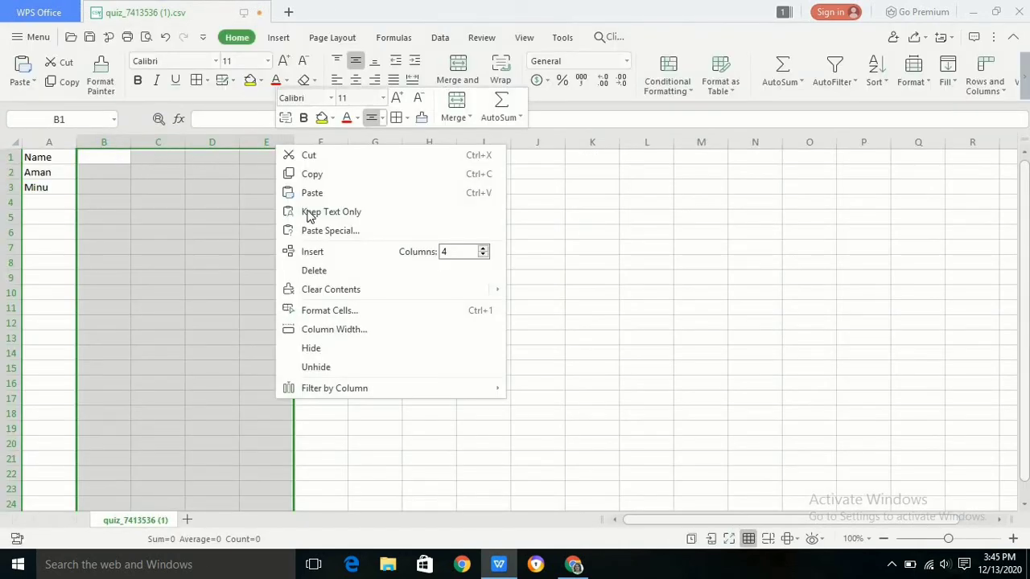
pyautogui.click(321, 272)
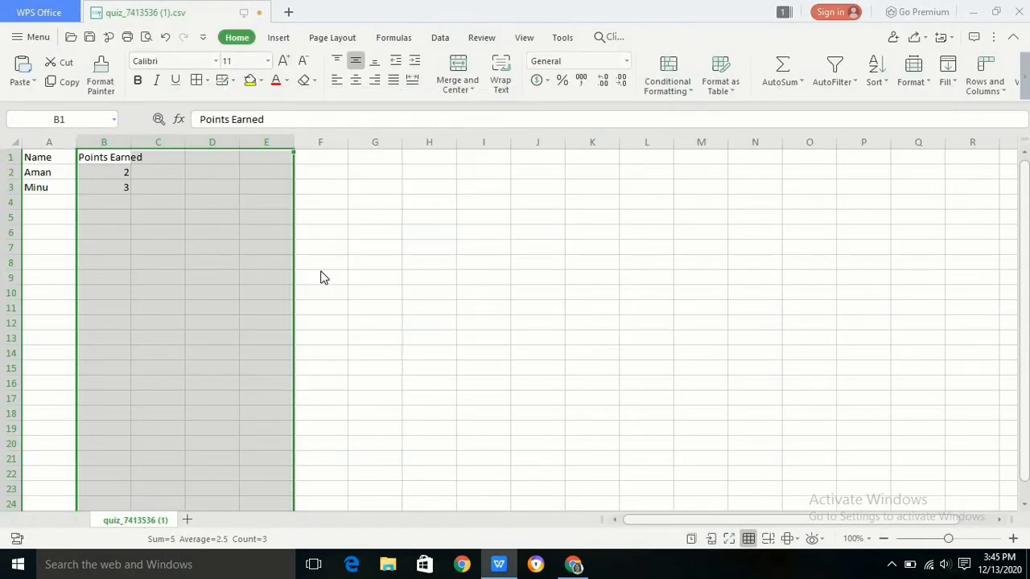
pyautogui.click(169, 232)
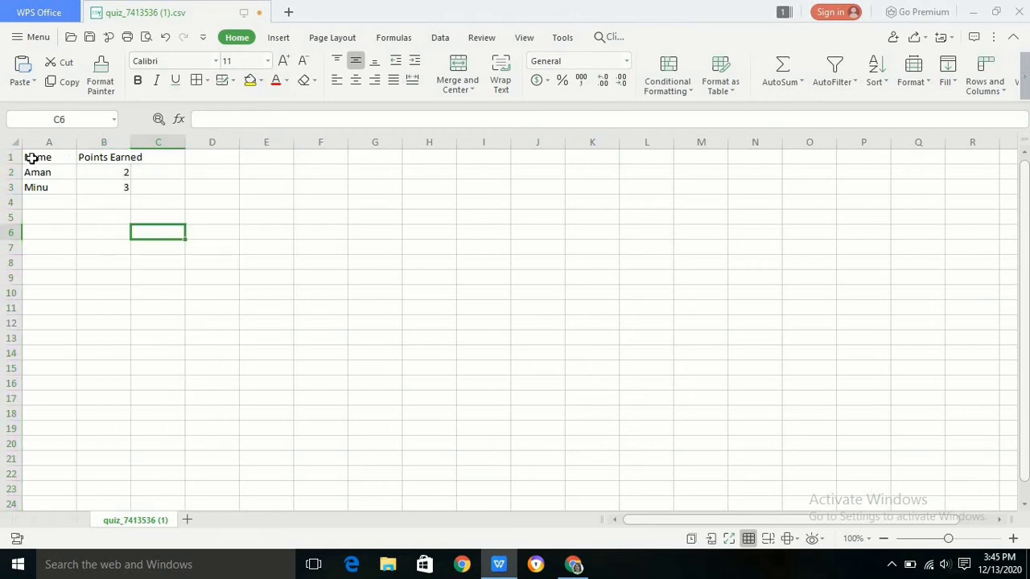
# Add all borders to A1:B4, insert a top row, and type 'Result class VIII Computer'
pyautogui.moveTo(28, 157); pyautogui.dragTo(120, 202)
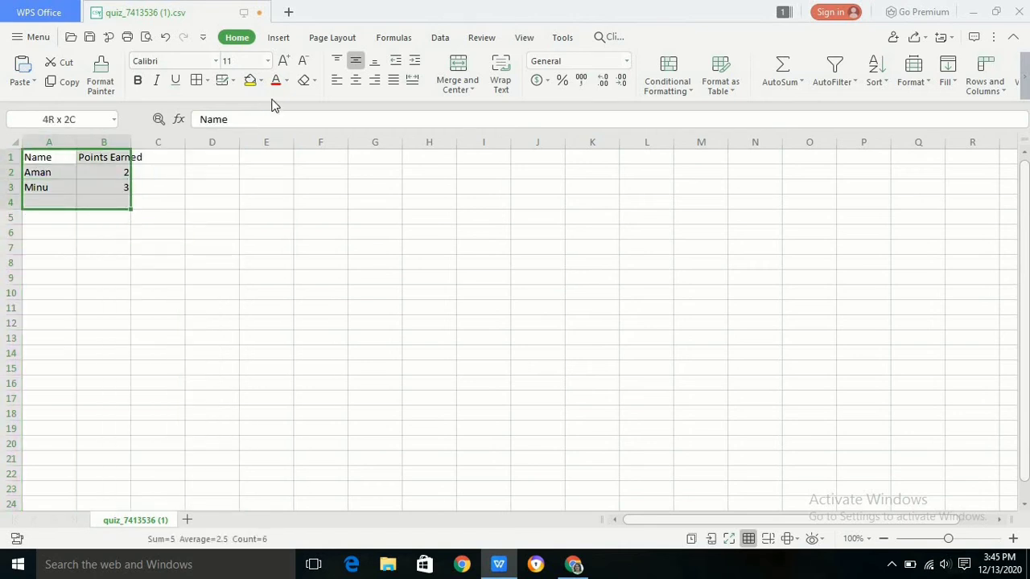
pyautogui.click(197, 81)
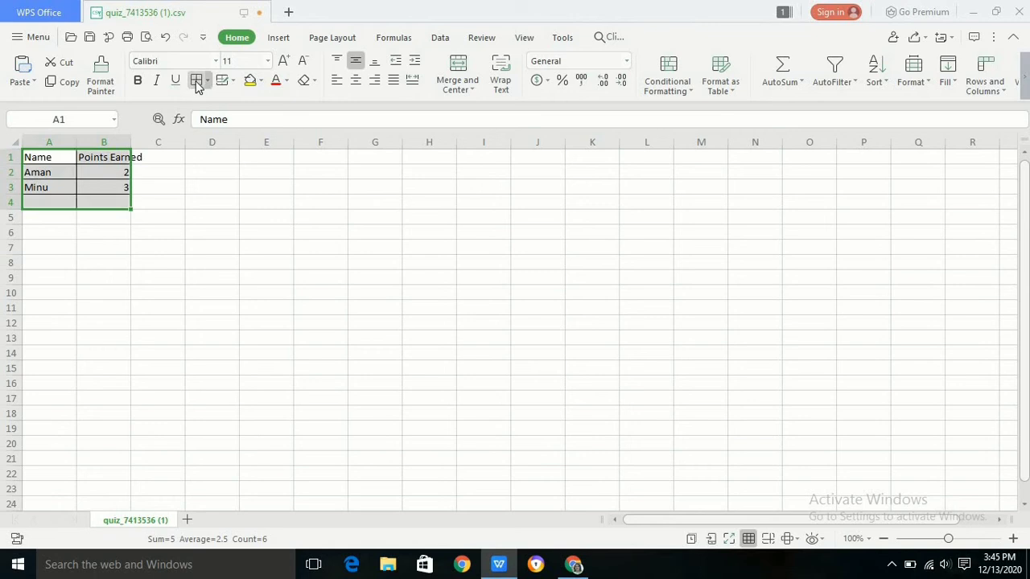
pyautogui.rightClick(8, 158)
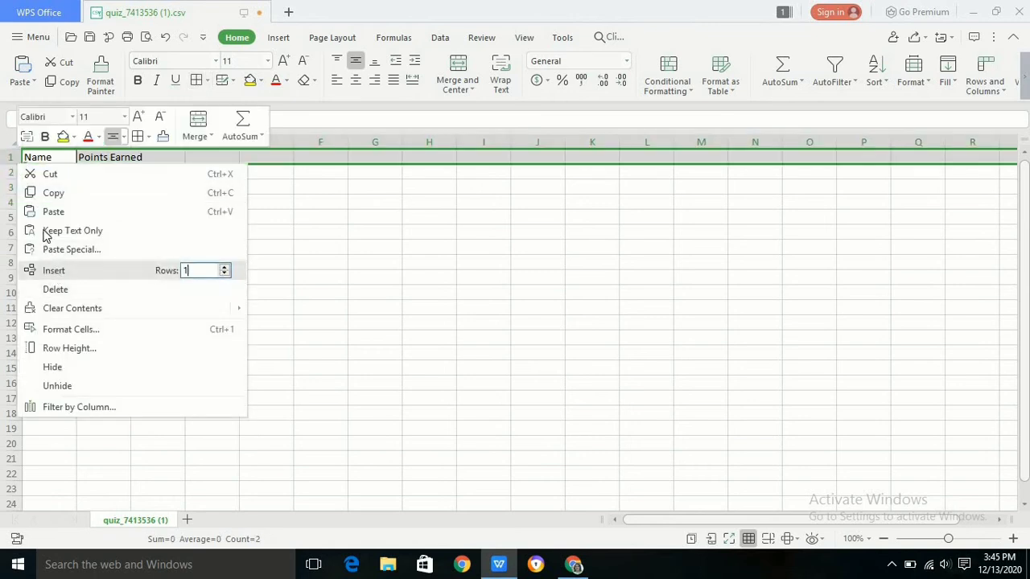
pyautogui.click(56, 276)
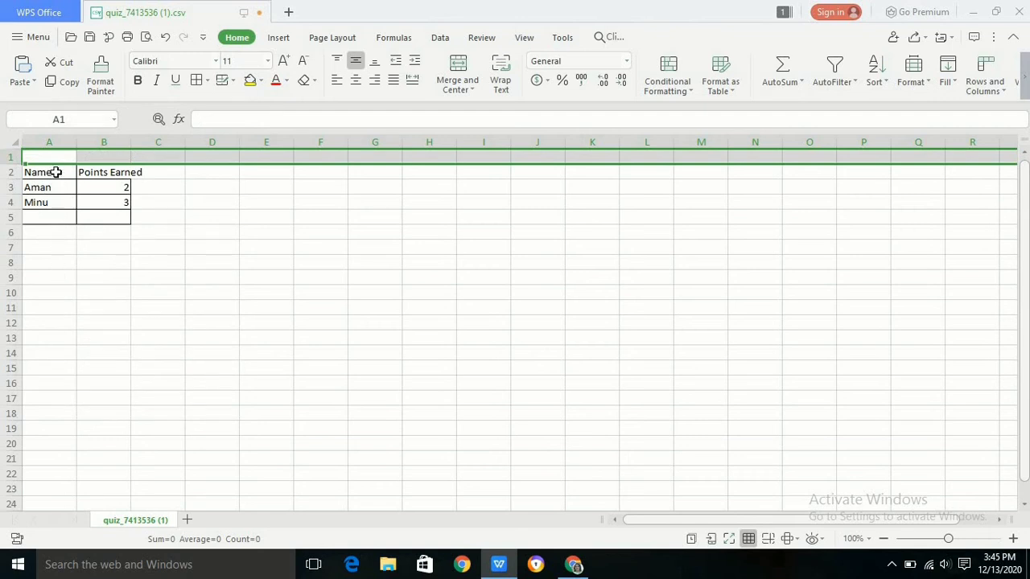
pyautogui.click(150, 228)
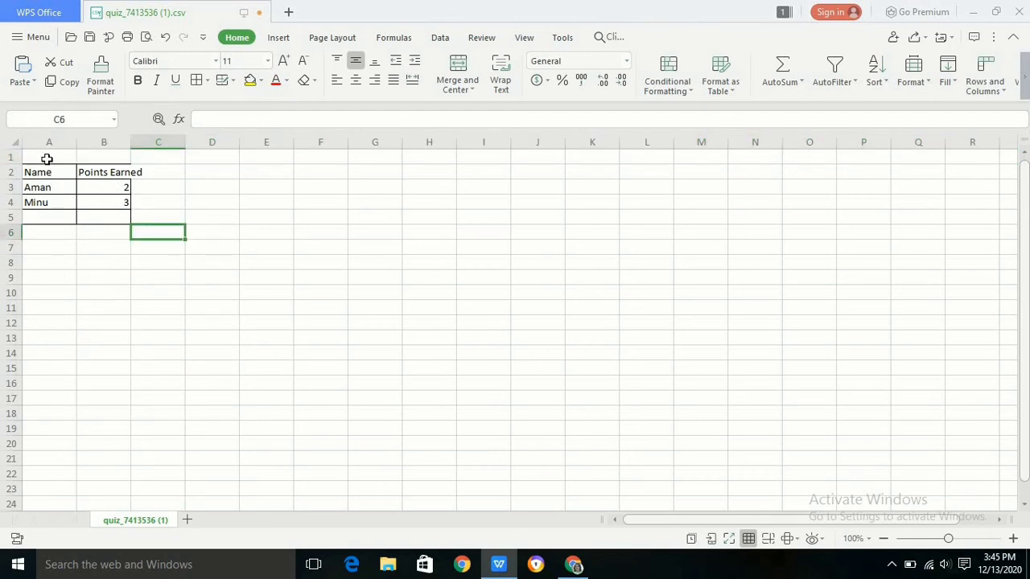
pyautogui.moveTo(46, 156); pyautogui.dragTo(116, 159)
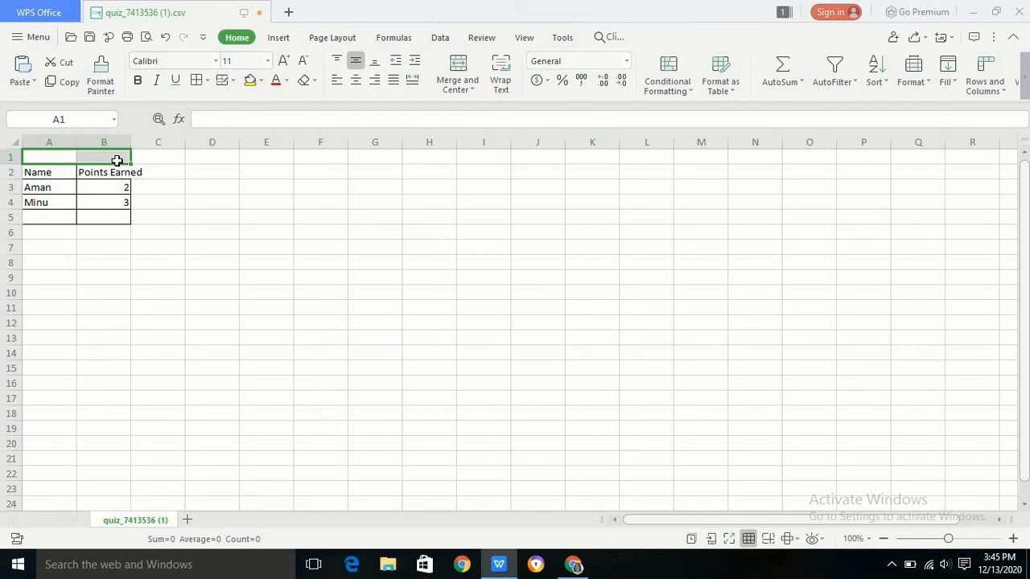
pyautogui.write('Res')
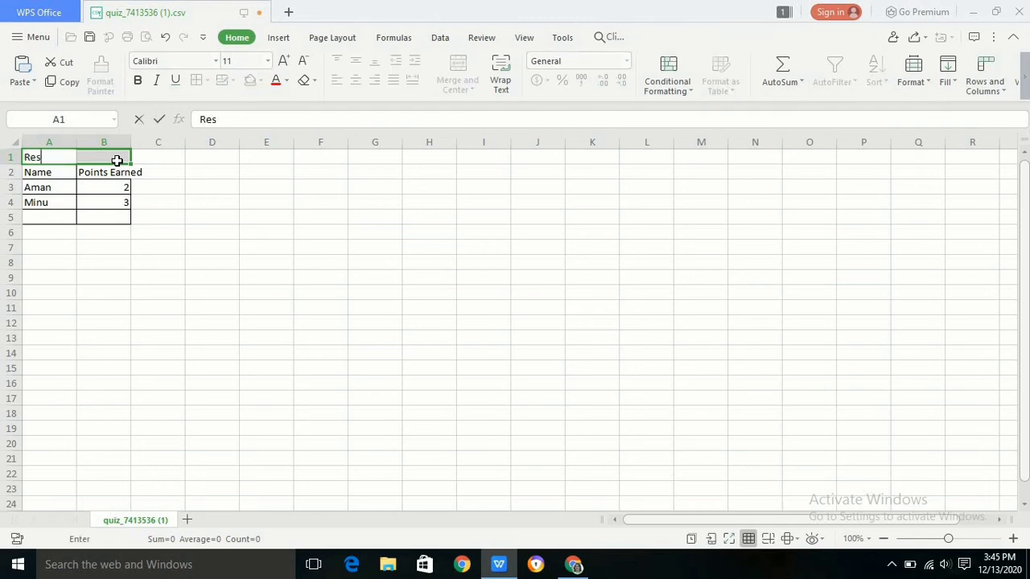
pyautogui.write('ult class')
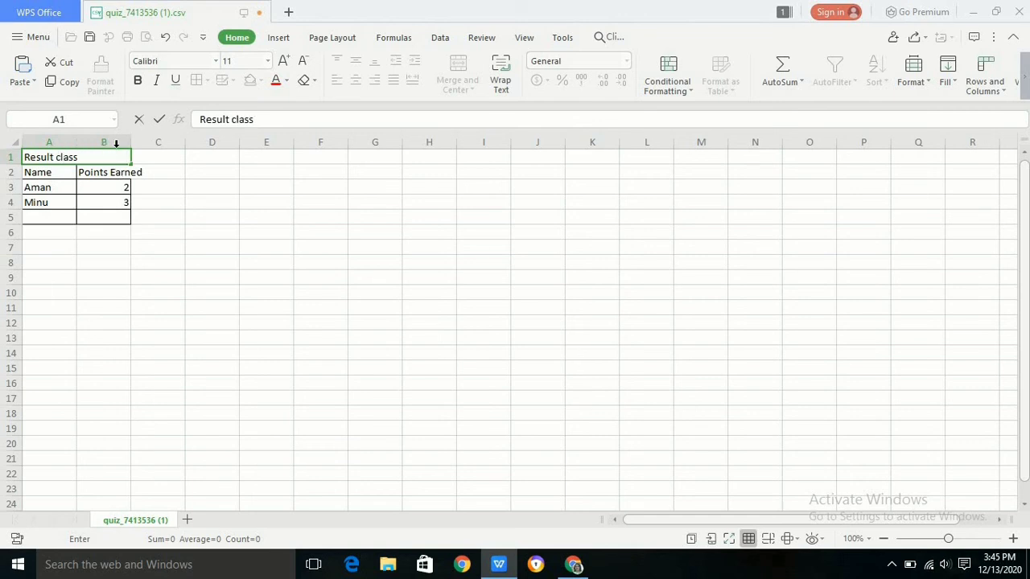
pyautogui.write(' VIII Computer')
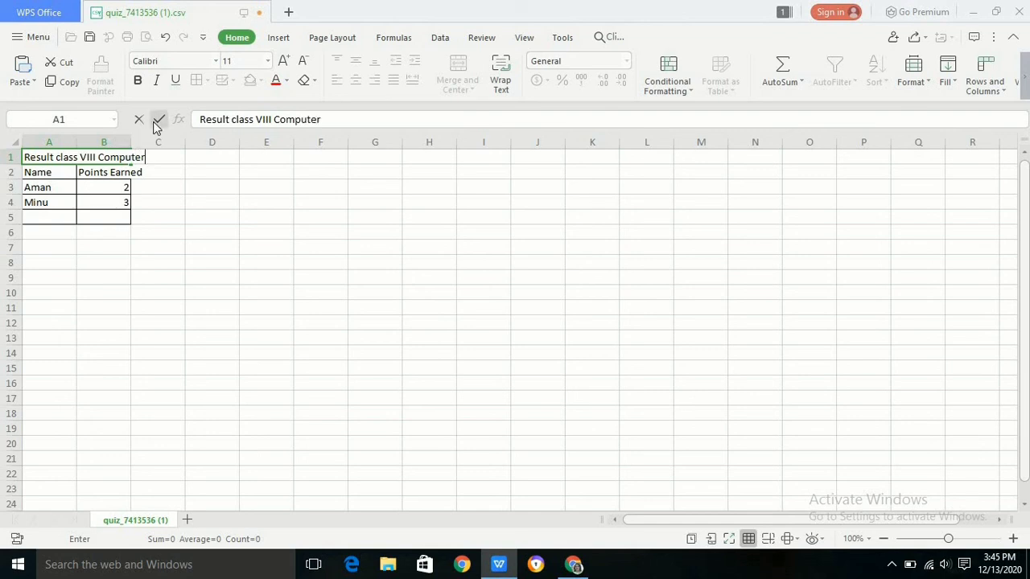
# Save the sheet as class VIII Computer in CSV format
pyautogui.click(207, 291)
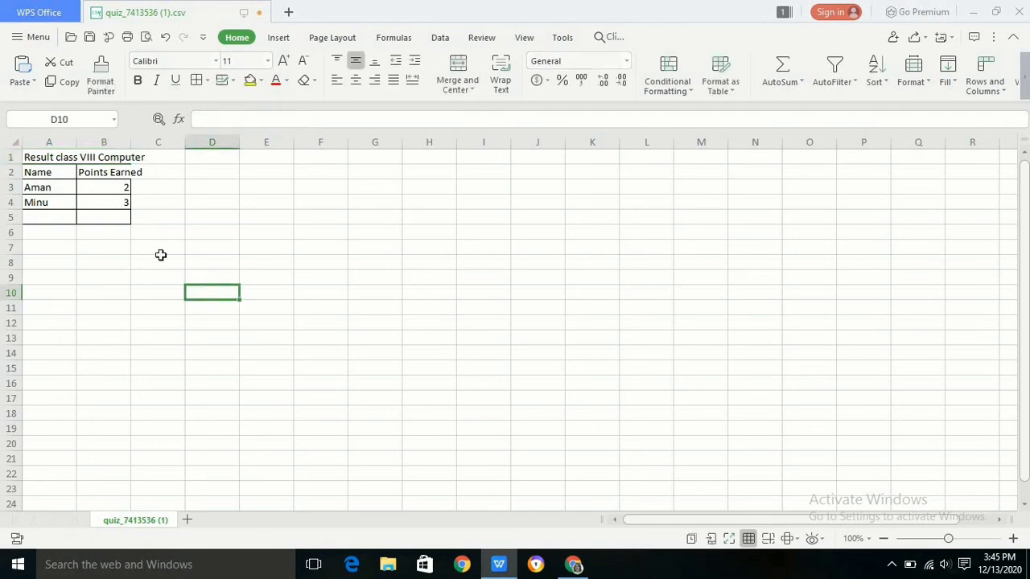
pyautogui.click(24, 37)
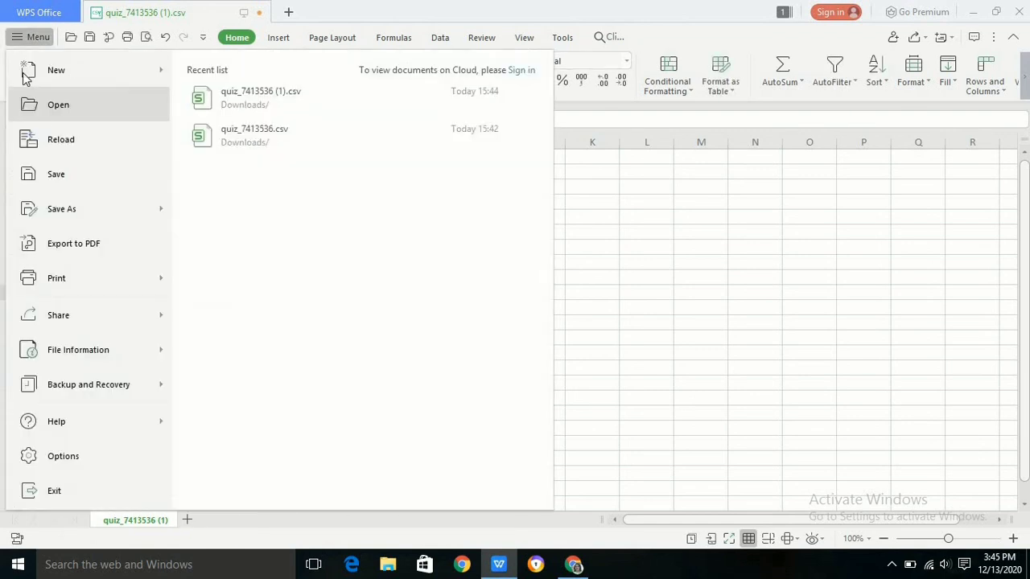
pyautogui.click(79, 214)
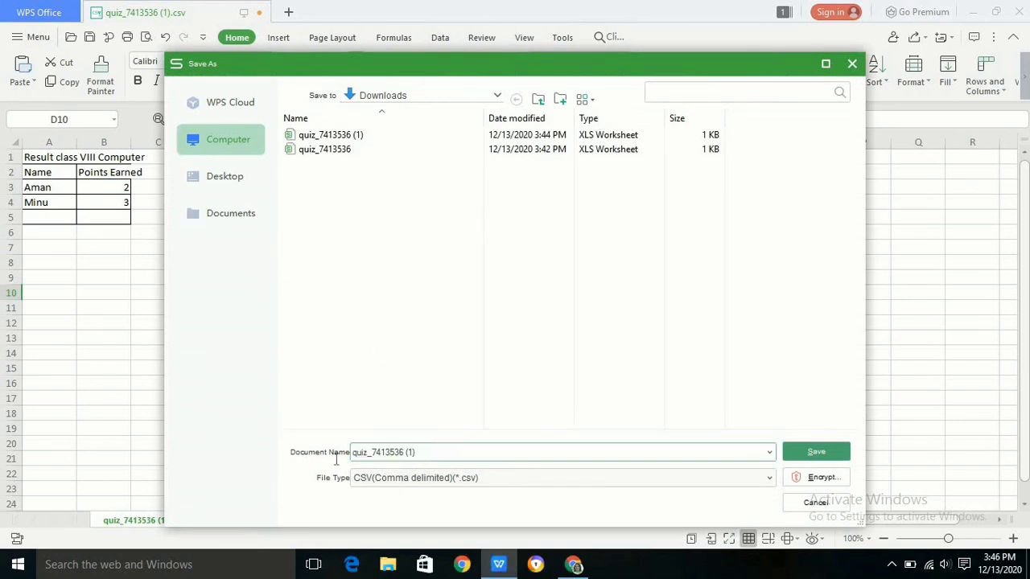
pyautogui.write('class VIII')
pyautogui.write('Computer')
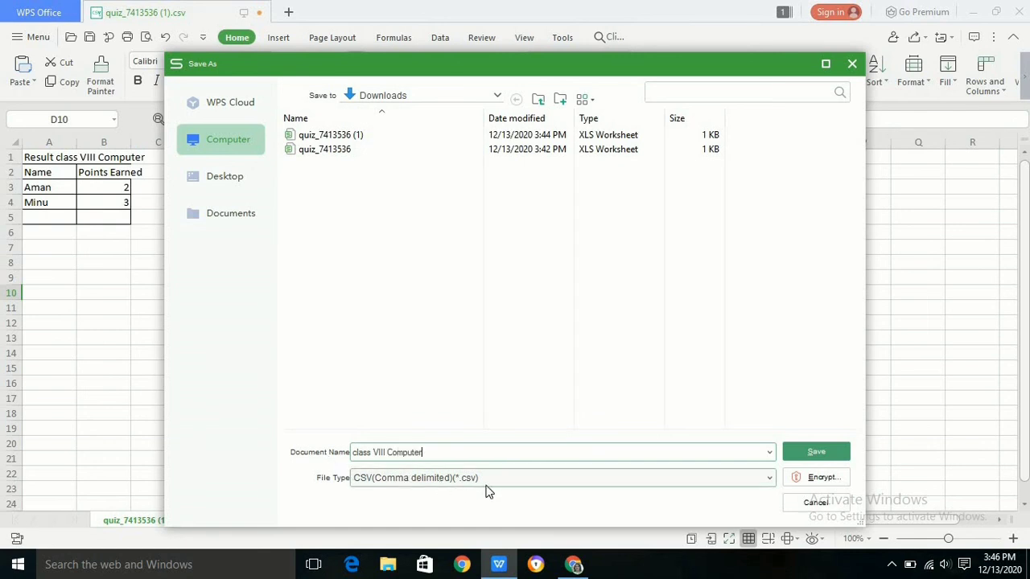
pyautogui.click(814, 452)
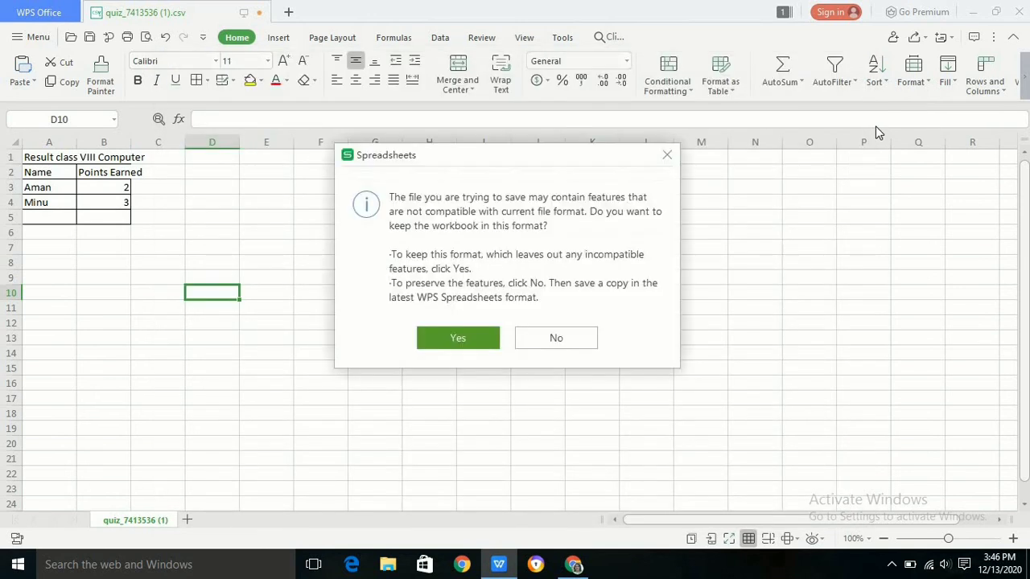
pyautogui.click(455, 339)
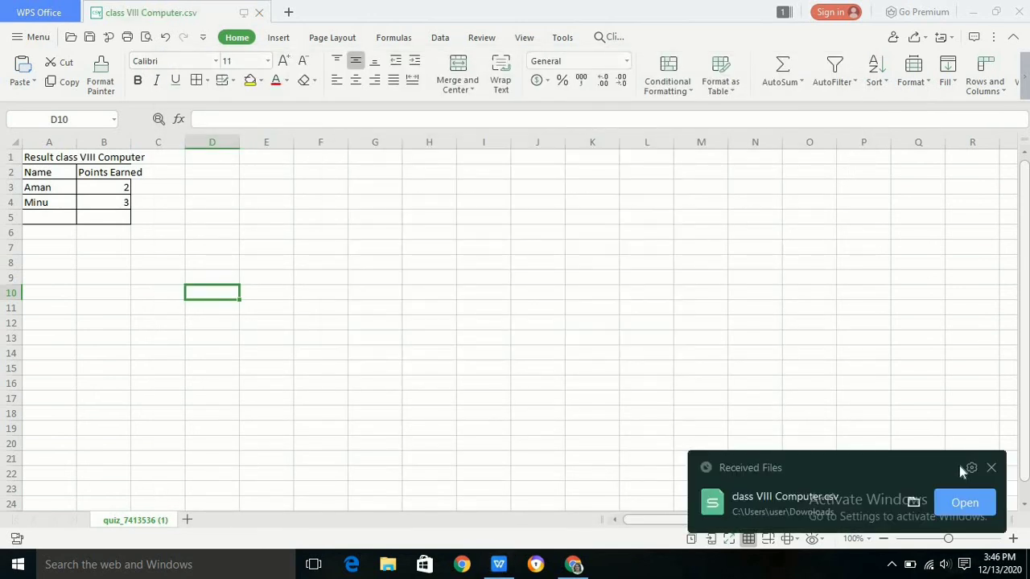
pyautogui.click(994, 469)
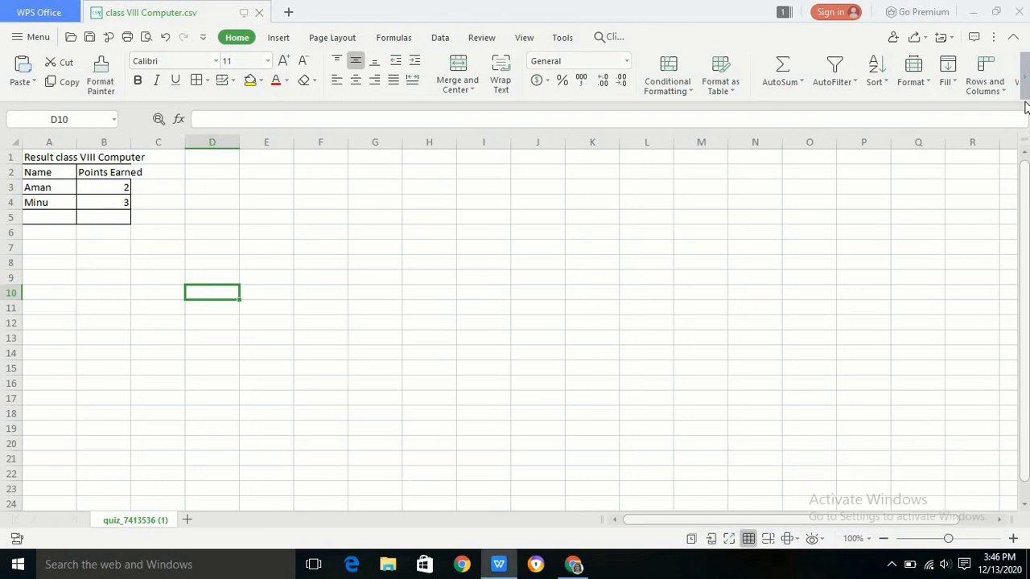
# Close WPS and open the test's Word document export from the Publish page
pyautogui.click(1023, 13)
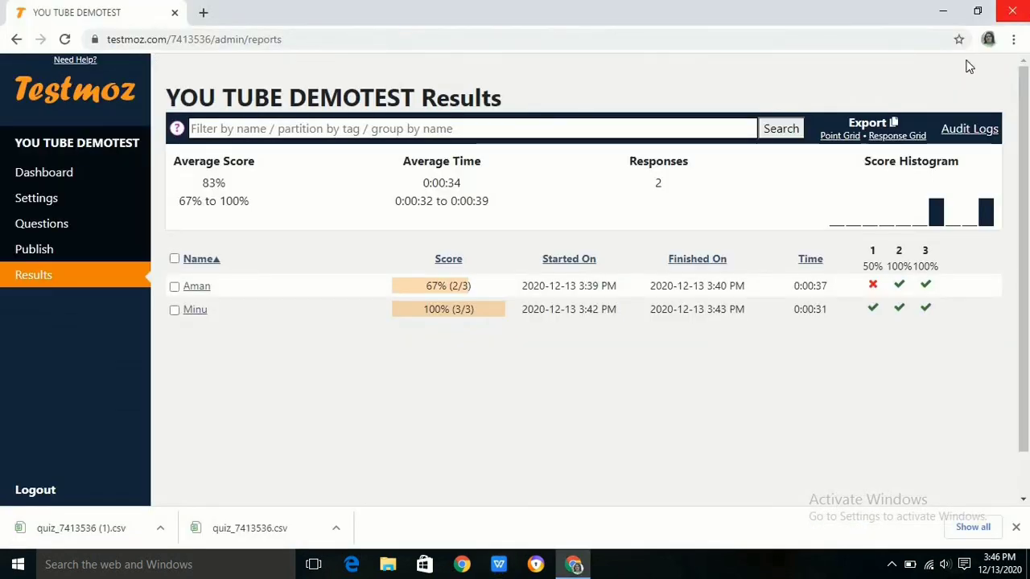
pyautogui.click(40, 251)
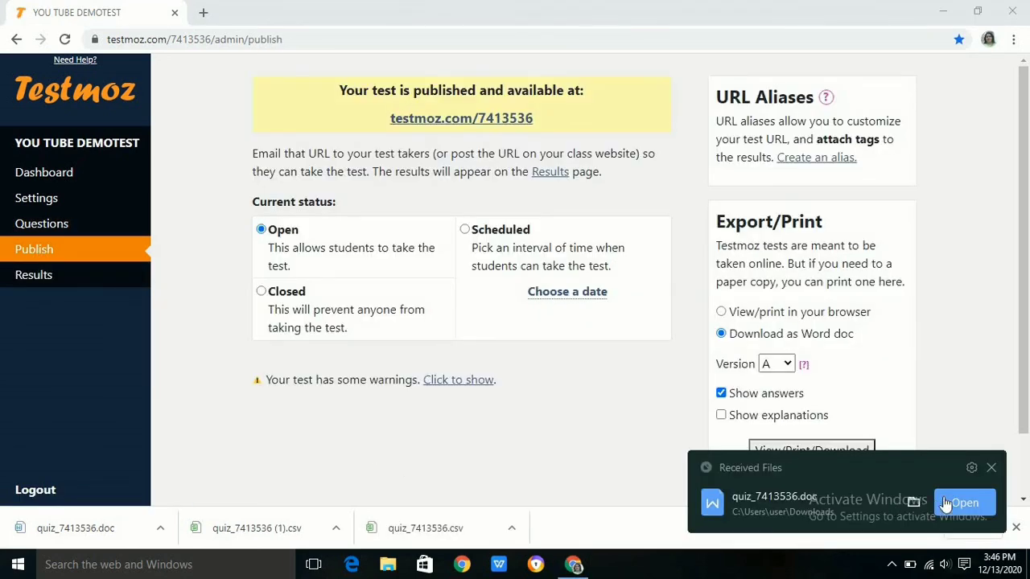
pyautogui.click(956, 501)
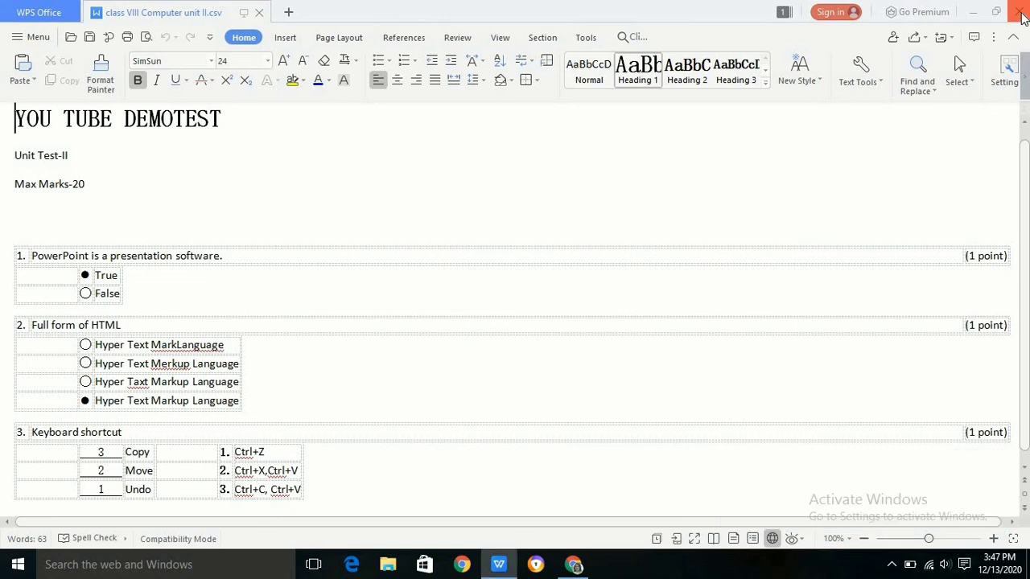
pyautogui.click(1022, 18)
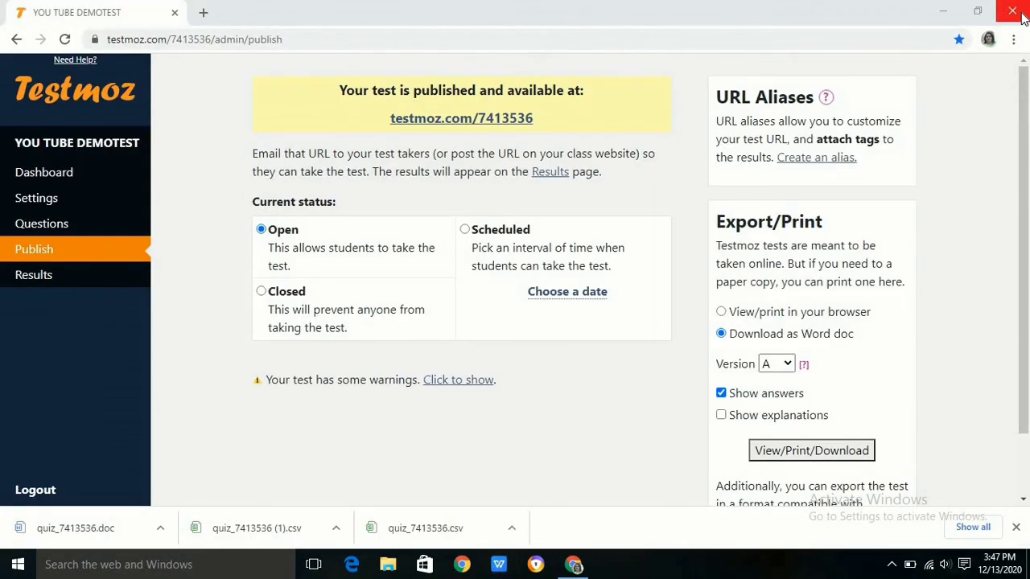